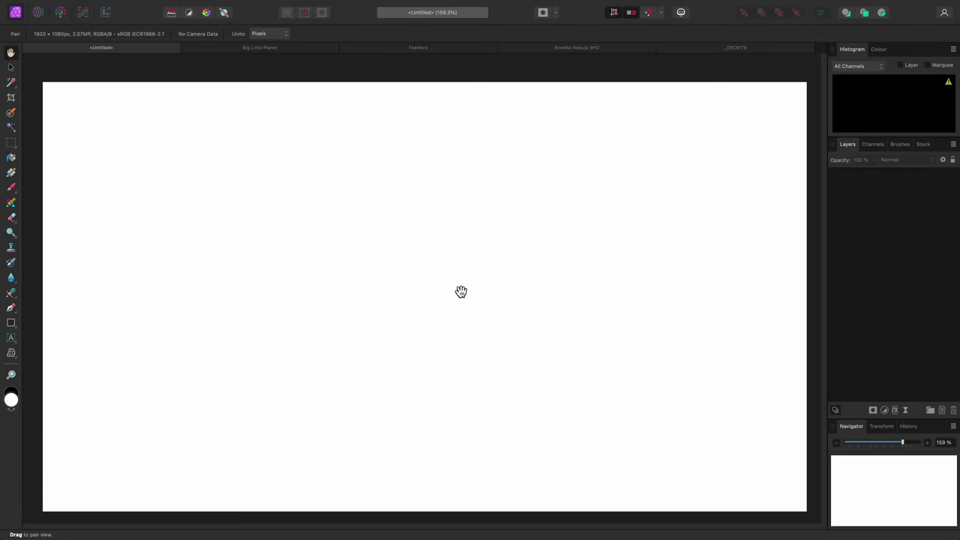
Show the Scope panel from the Window menu and float it over the canvas as an Intensity Waveform.
{"action": "mouse_move", "coordinate": [433, 4]}
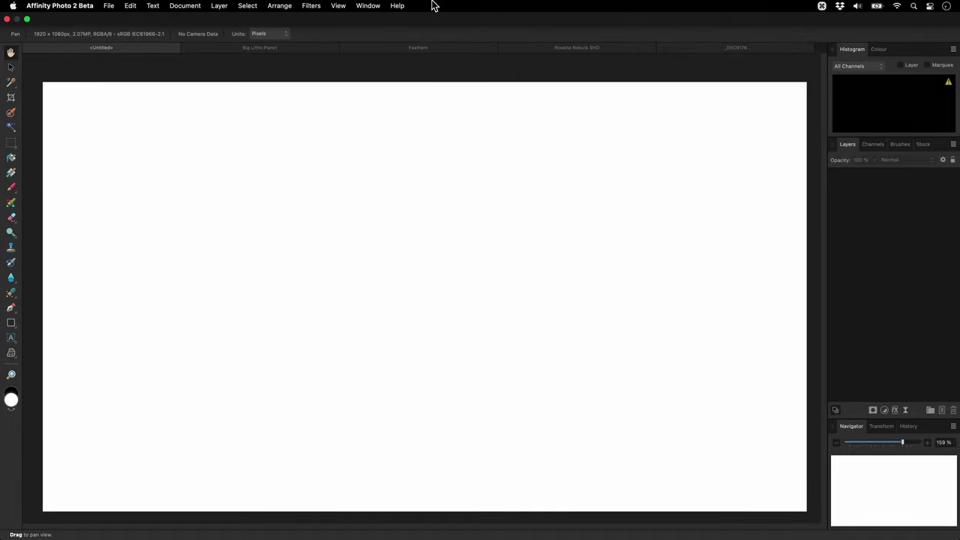
{"action": "left_click", "coordinate": [368, 6]}
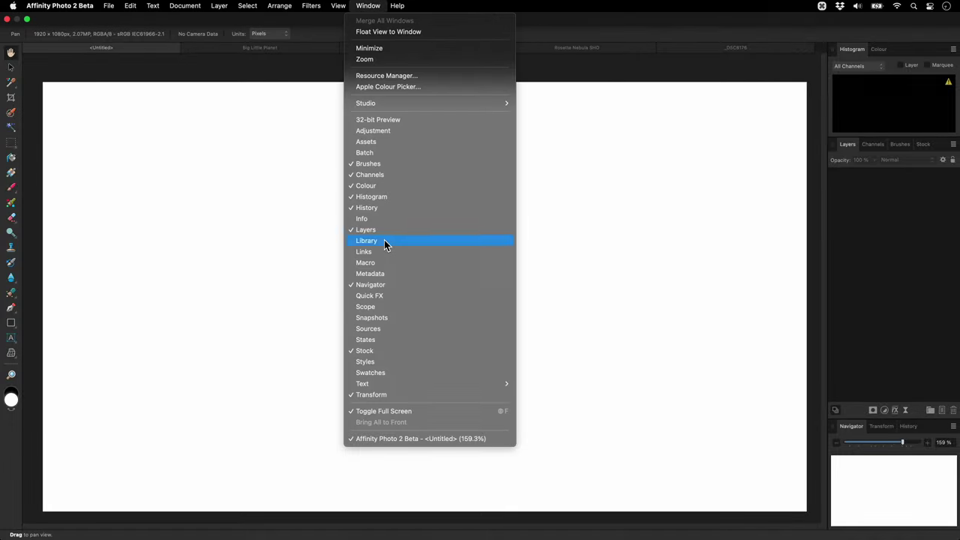
{"action": "left_click", "coordinate": [394, 308]}
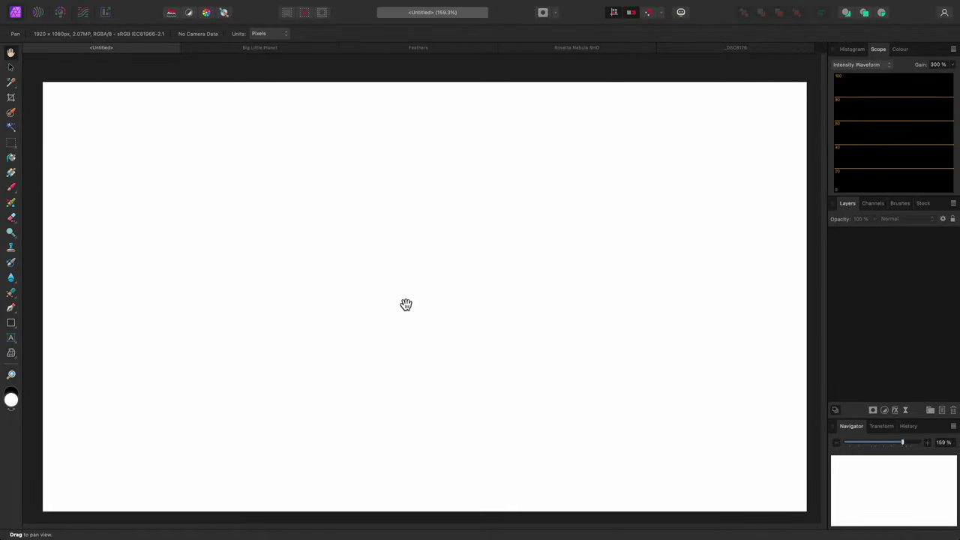
{"action": "left_click_drag", "start_coordinate": [878, 49], "coordinate": [669, 123]}
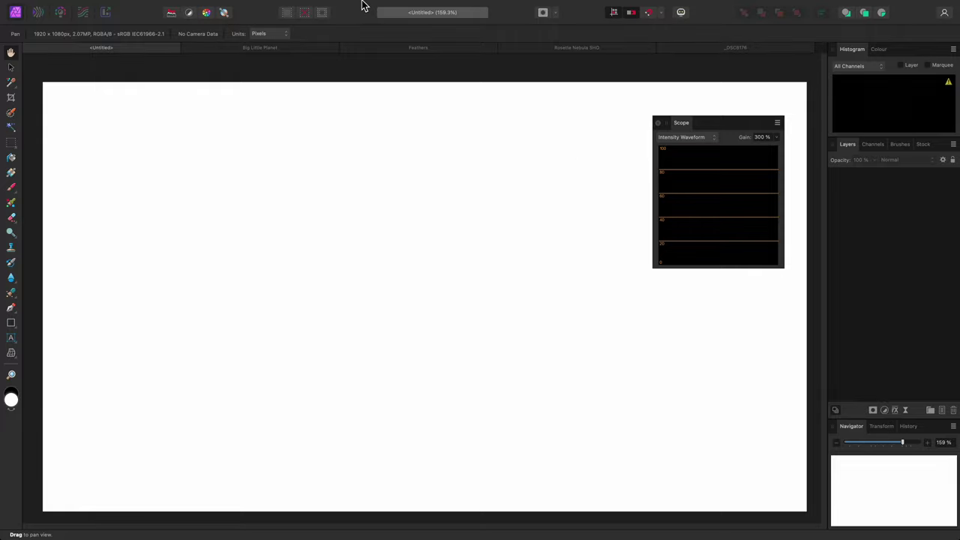
Add a new fill layer and set its colour to the Greyscale model at Grey 50.
{"action": "mouse_move", "coordinate": [266, 6]}
{"action": "left_click", "coordinate": [219, 6]}
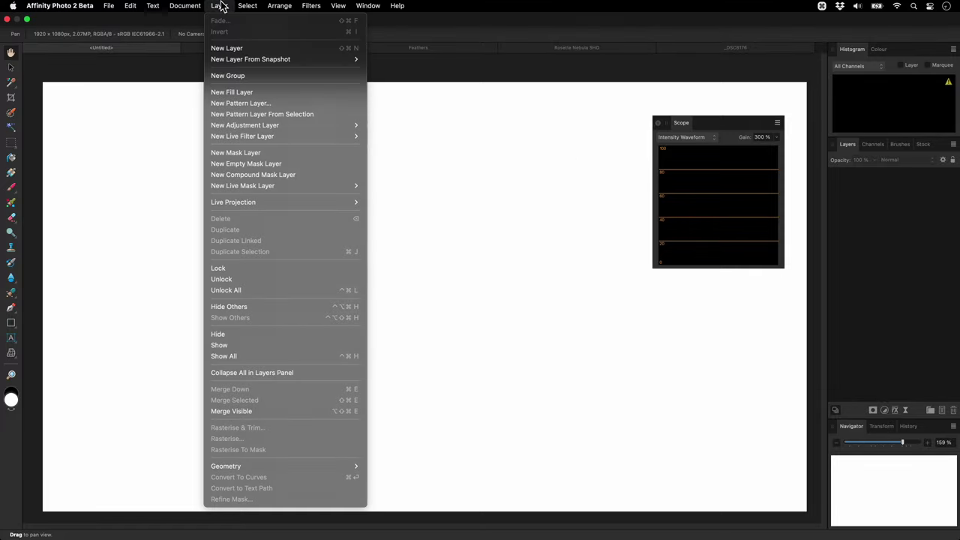
{"action": "left_click", "coordinate": [265, 91]}
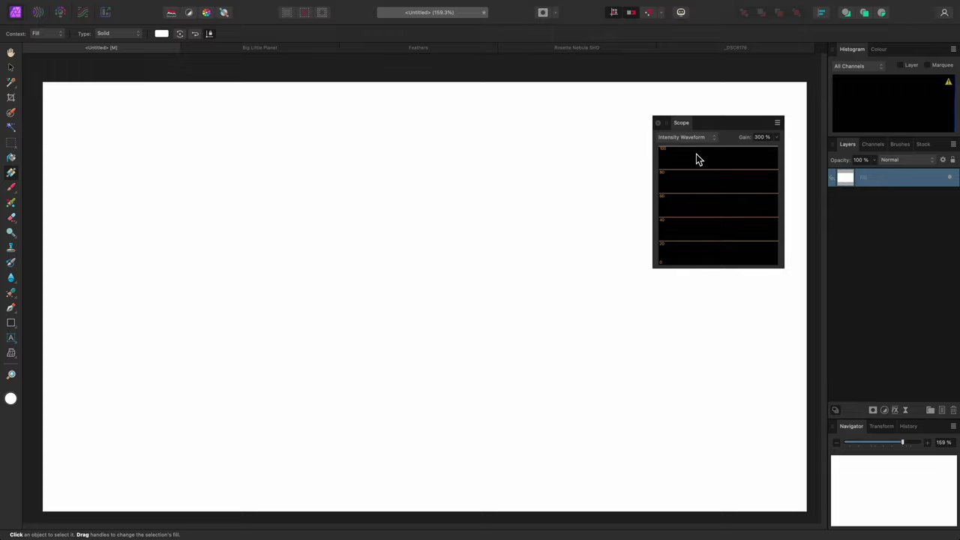
{"action": "left_click", "coordinate": [880, 51]}
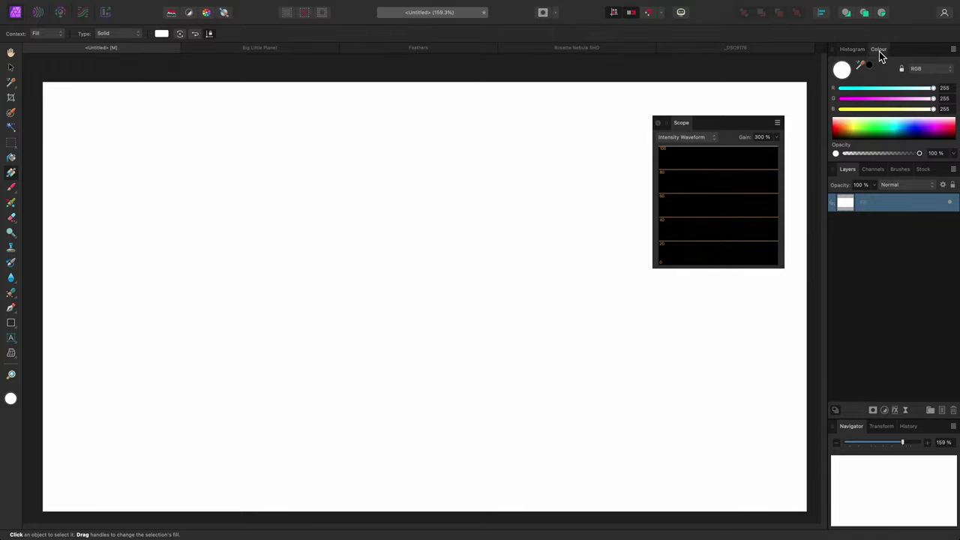
{"action": "left_click", "coordinate": [933, 69]}
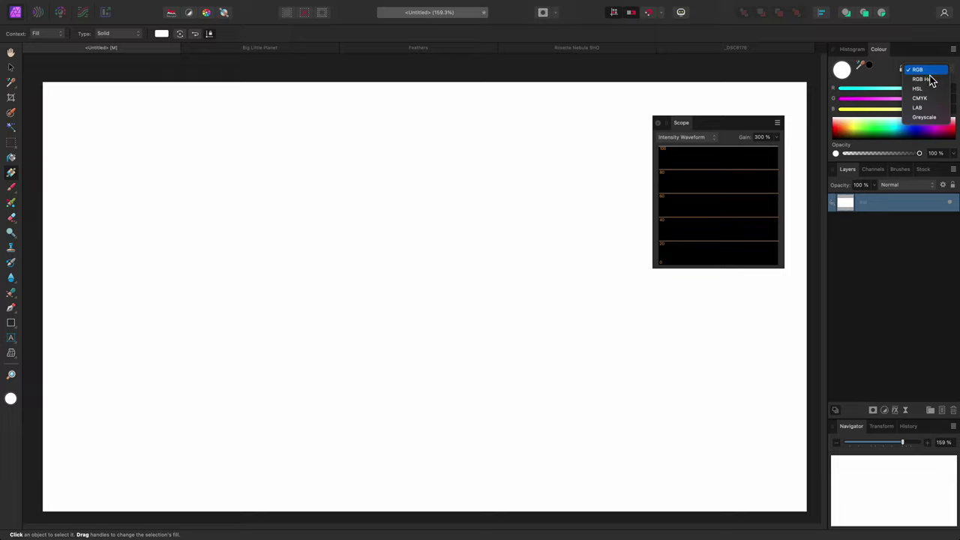
{"action": "left_click", "coordinate": [928, 117]}
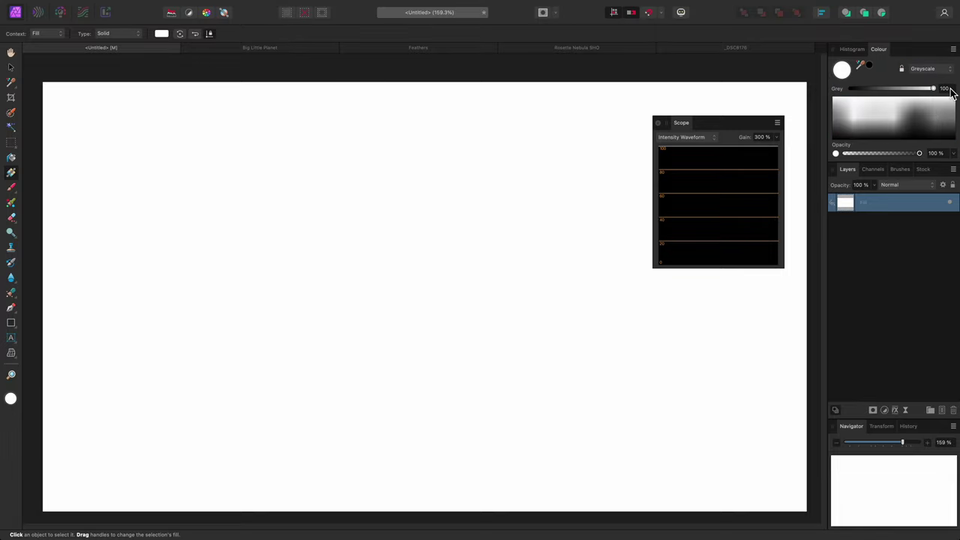
{"action": "left_click", "coordinate": [947, 89]}
{"action": "type", "text": "50"}
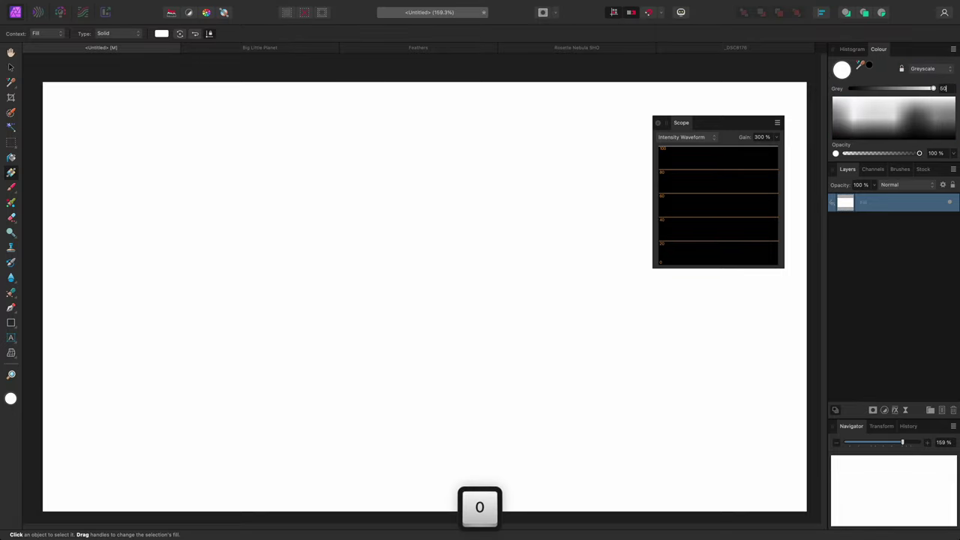
{"action": "key", "text": "Return"}
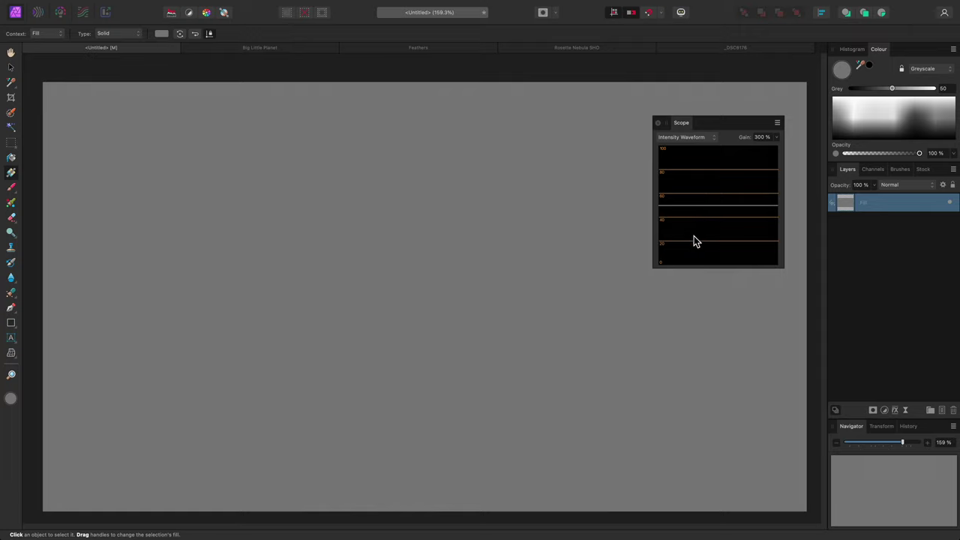
Open Big Little Planet with the Histogram, then hide and re-show Planet 01 and Planet 02.
{"action": "left_click", "coordinate": [298, 45]}
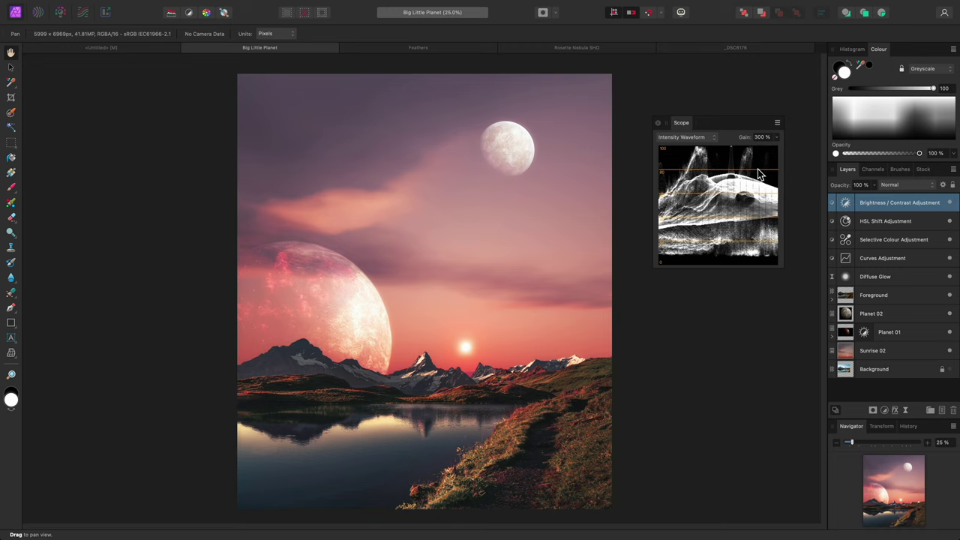
{"action": "left_click", "coordinate": [851, 49]}
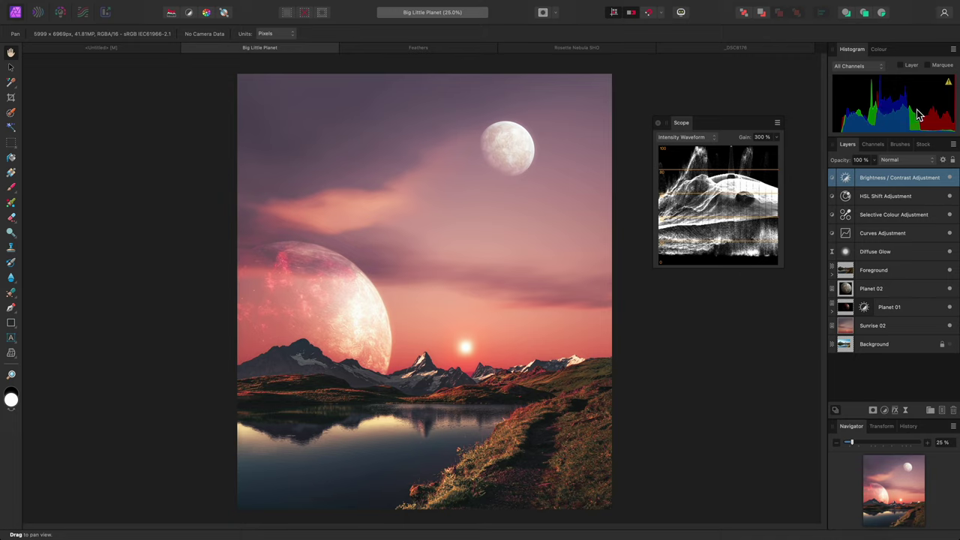
{"action": "left_click", "coordinate": [949, 309]}
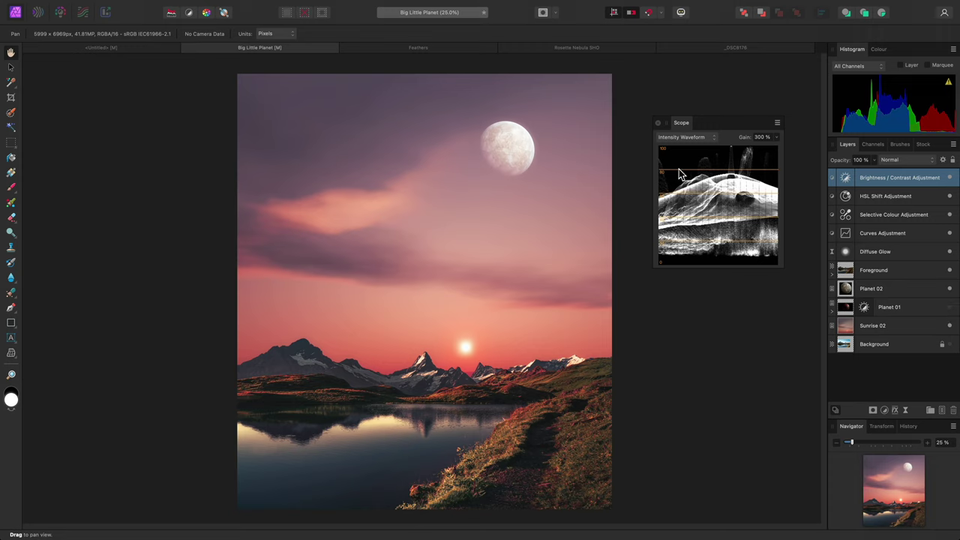
{"action": "left_click", "coordinate": [950, 289]}
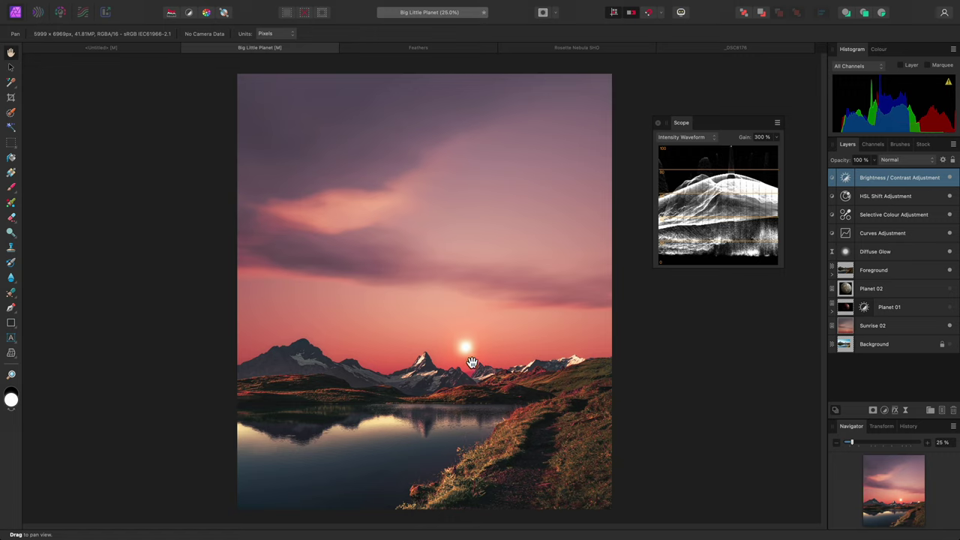
{"action": "left_click", "coordinate": [949, 307]}
{"action": "left_click", "coordinate": [950, 289]}
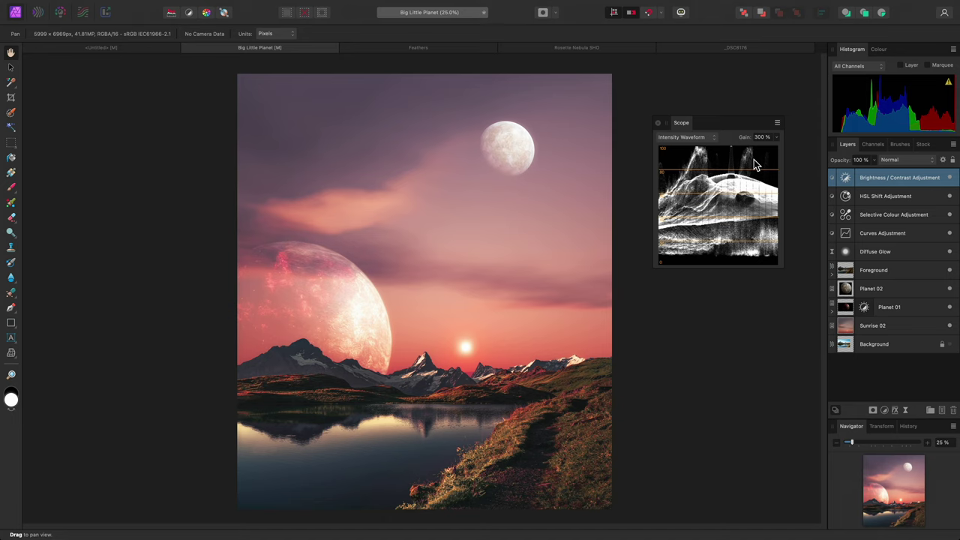
Switch the scope to RGB Waveform and add an HSL Shift with Saturation Shift at -100%.
{"action": "left_click", "coordinate": [713, 138]}
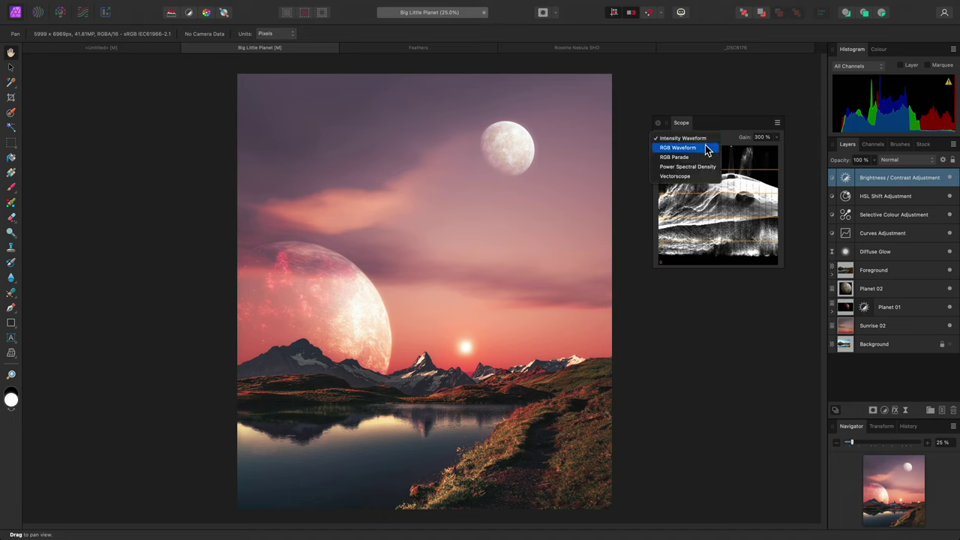
{"action": "left_click", "coordinate": [705, 149]}
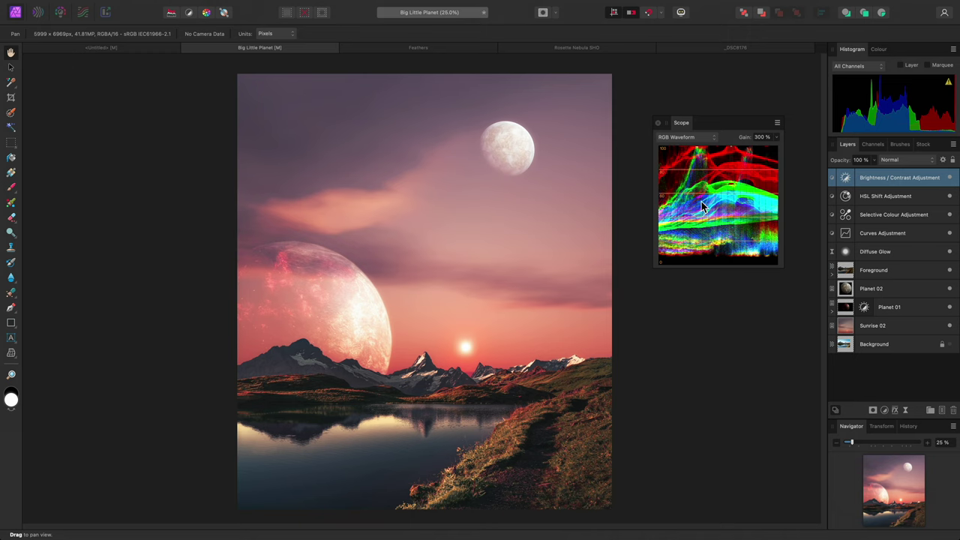
{"action": "key", "text": "super+u"}
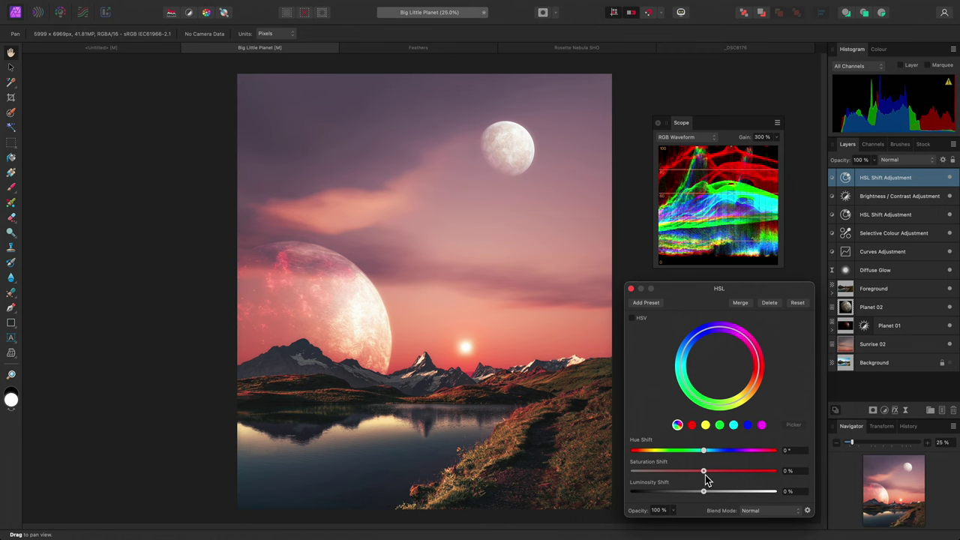
{"action": "left_click_drag", "start_coordinate": [704, 471], "coordinate": [633, 474]}
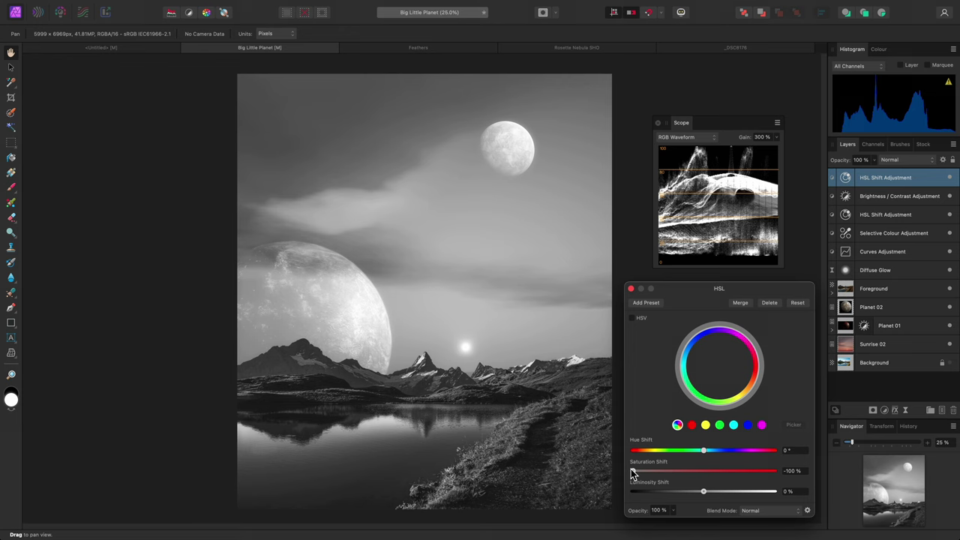
Delete the HSL Shift layer, set the scope to RGB Parade, and add a Curves adjustment.
{"action": "left_click", "coordinate": [769, 306]}
{"action": "left_click", "coordinate": [694, 137]}
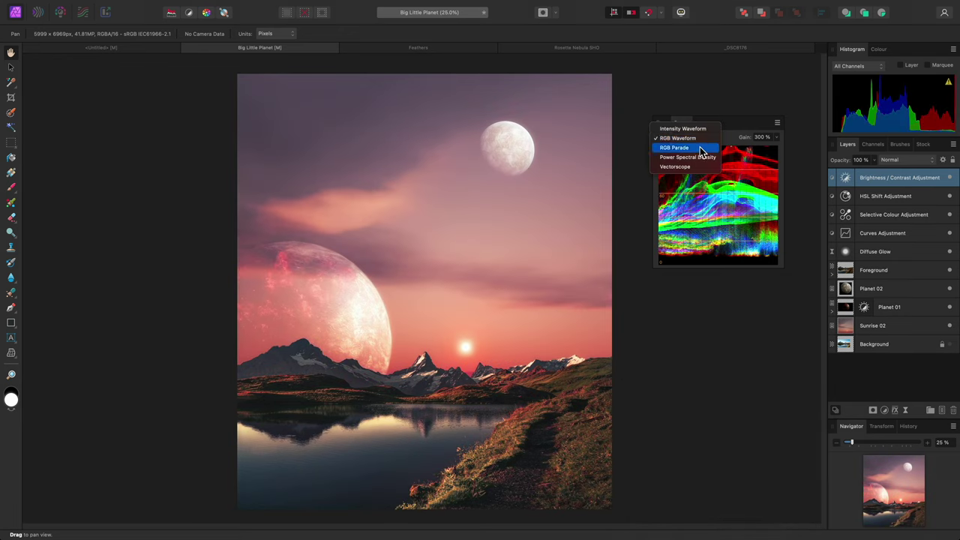
{"action": "left_click", "coordinate": [679, 147]}
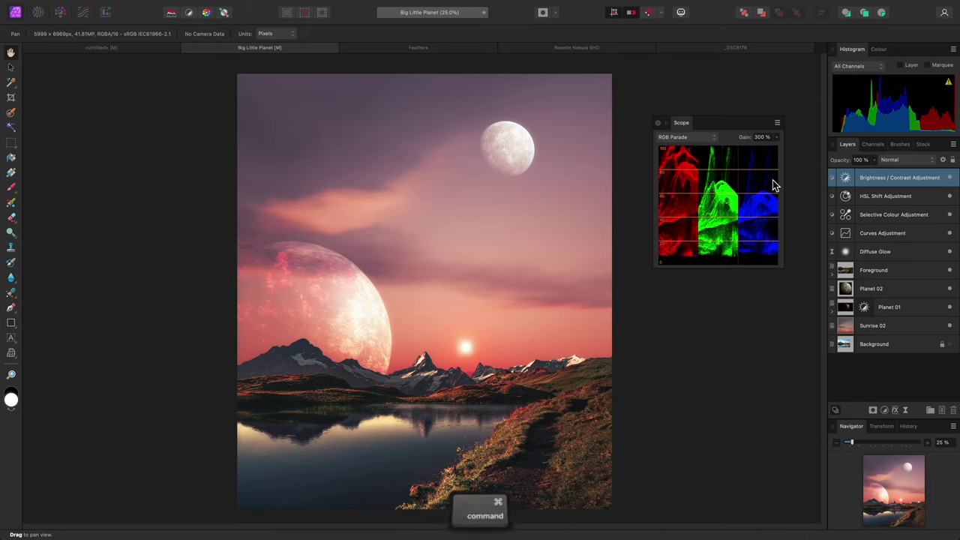
{"action": "key", "text": "super+m"}
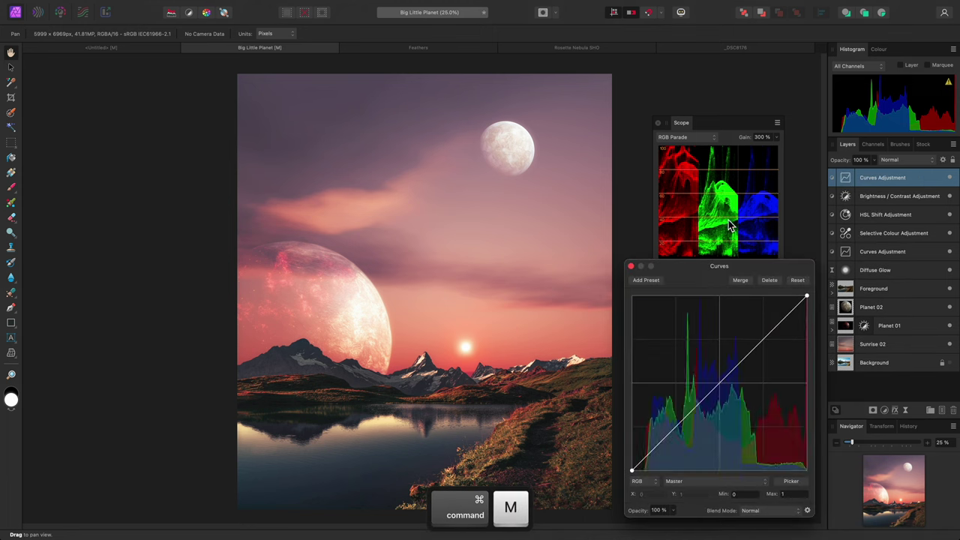
{"action": "left_click_drag", "start_coordinate": [728, 268], "coordinate": [169, 123]}
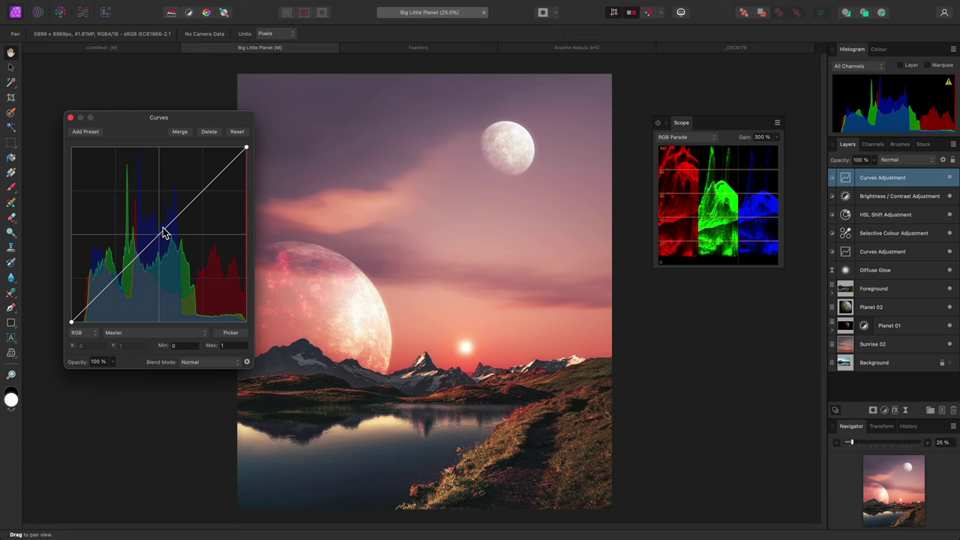
Lift the shadows of the Green and Blue channel curves.
{"action": "left_click", "coordinate": [160, 333]}
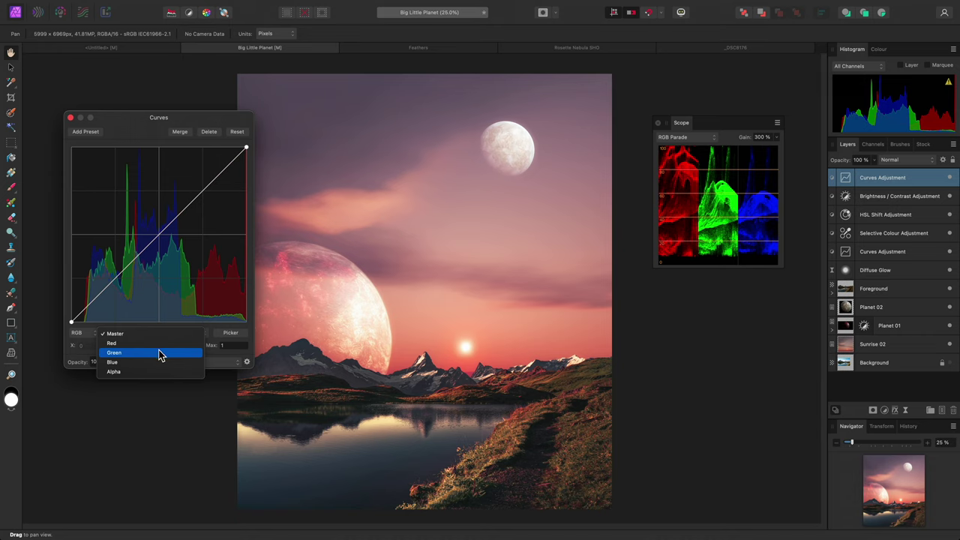
{"action": "left_click", "coordinate": [160, 353]}
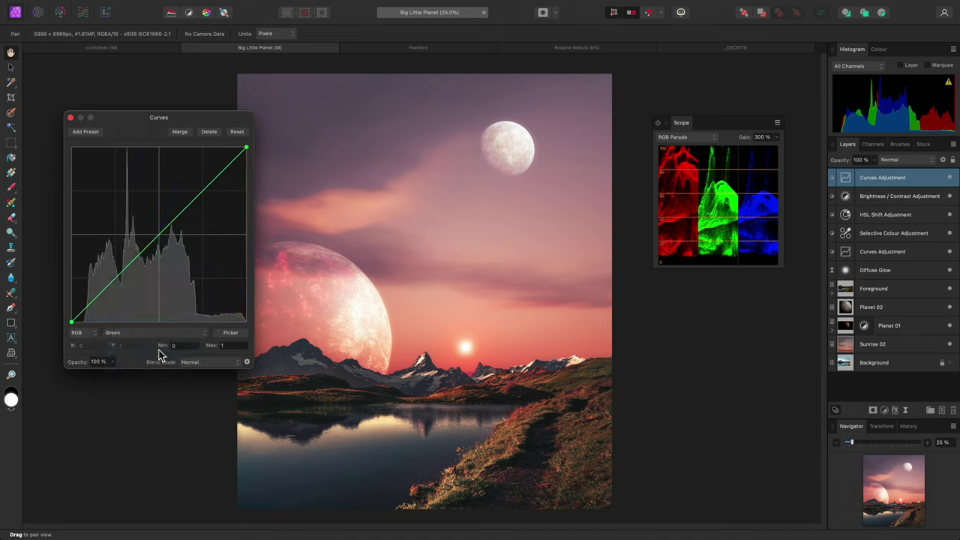
{"action": "left_click", "coordinate": [117, 273]}
{"action": "left_click_drag", "start_coordinate": [118, 273], "coordinate": [116, 266]}
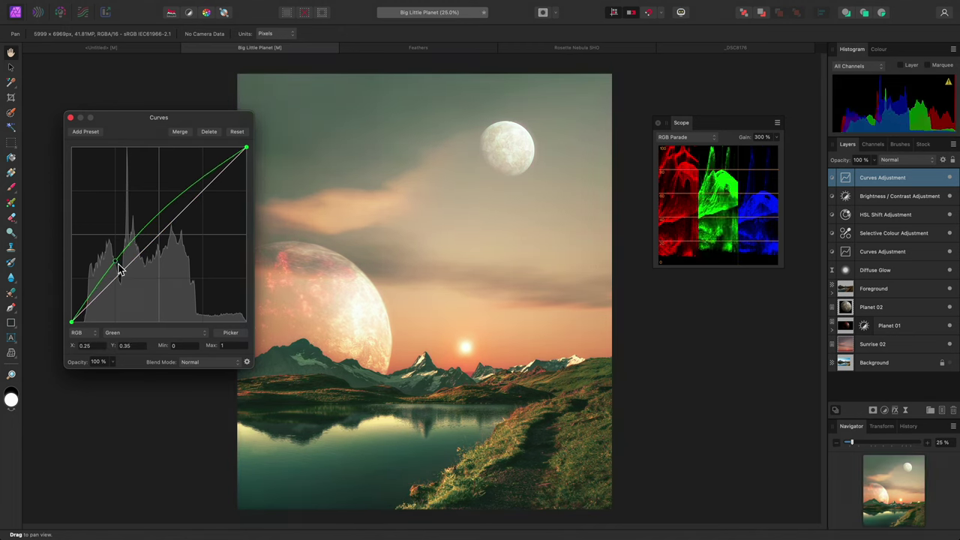
{"action": "left_click", "coordinate": [142, 332]}
{"action": "left_click", "coordinate": [142, 343]}
{"action": "mouse_move", "coordinate": [120, 274]}
{"action": "left_mouse_down"}
{"action": "mouse_move", "coordinate": [122, 263]}
{"action": "mouse_move", "coordinate": [116, 271]}
{"action": "left_mouse_up"}
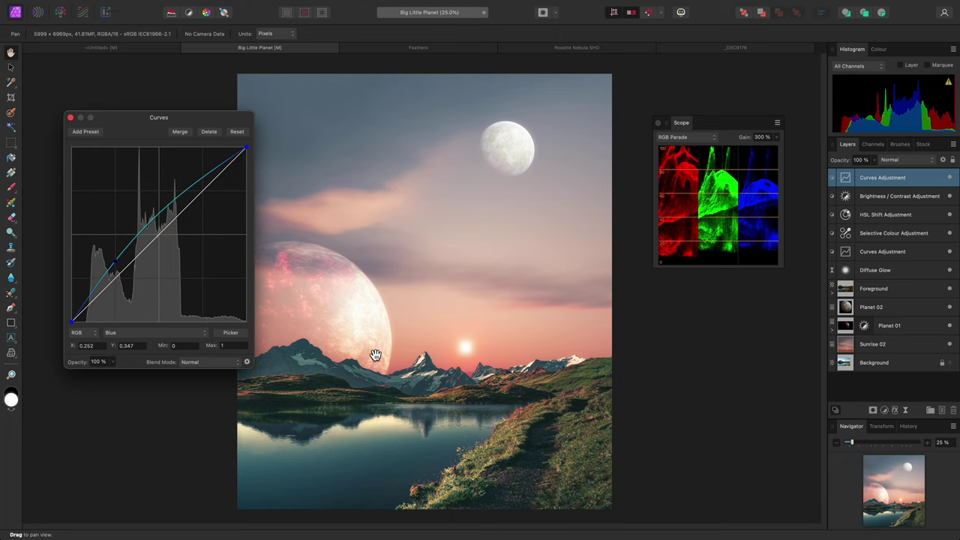
Set the Curves adjustment opacity to 50%.
{"action": "left_click", "coordinate": [112, 363]}
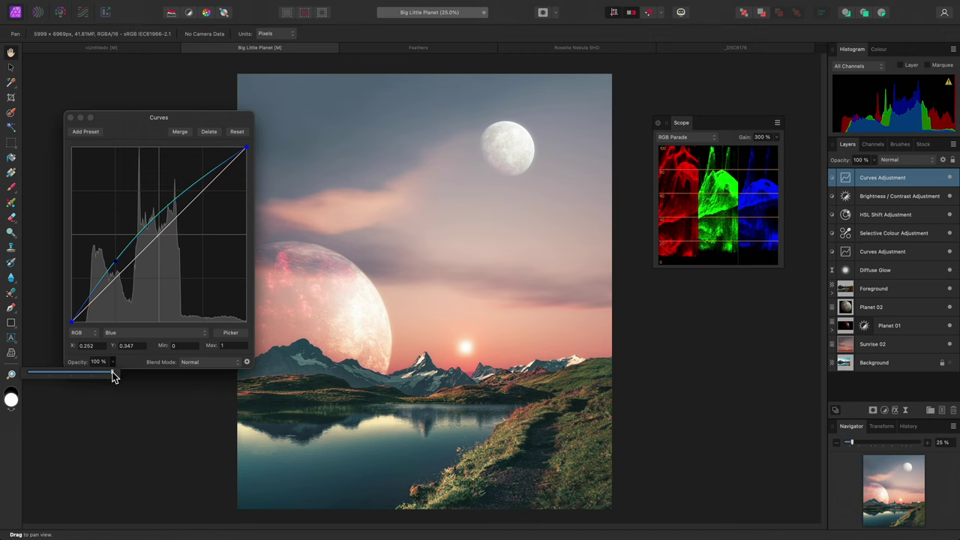
{"action": "left_click_drag", "start_coordinate": [113, 377], "coordinate": [72, 379]}
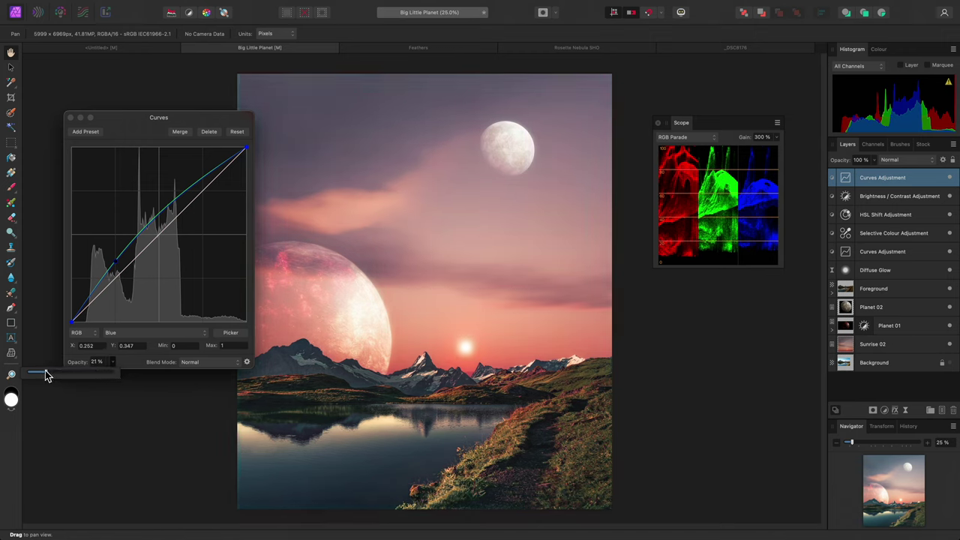
{"action": "left_click_drag", "start_coordinate": [45, 375], "coordinate": [70, 376]}
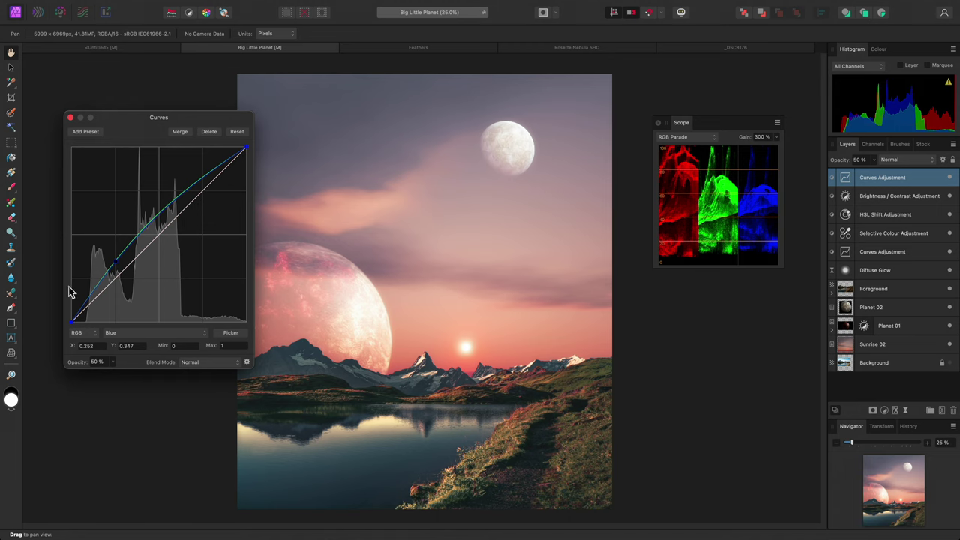
Close the Curves dialog, switch to the Feathers document, and set the scope to Power Spectral Density.
{"action": "left_click", "coordinate": [71, 117]}
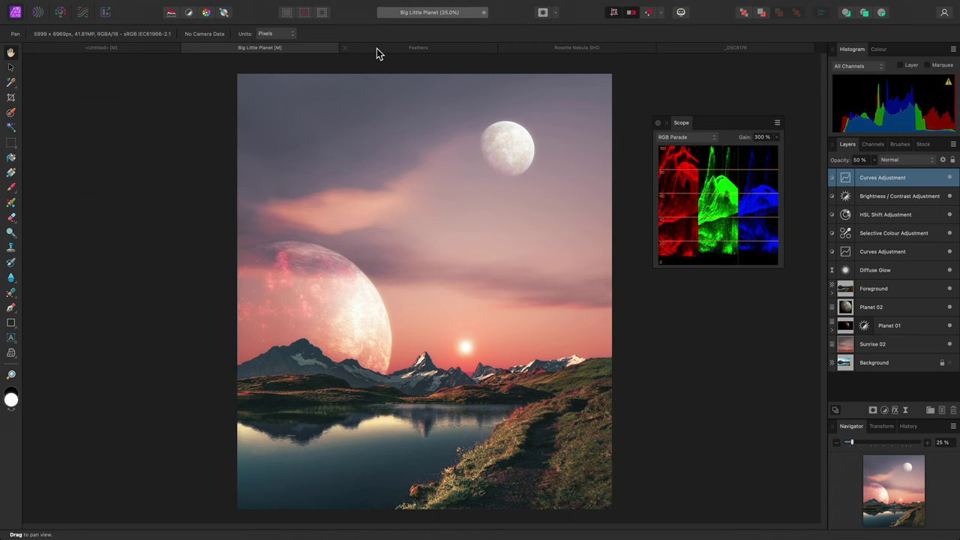
{"action": "left_click", "coordinate": [378, 49]}
{"action": "left_click", "coordinate": [684, 138]}
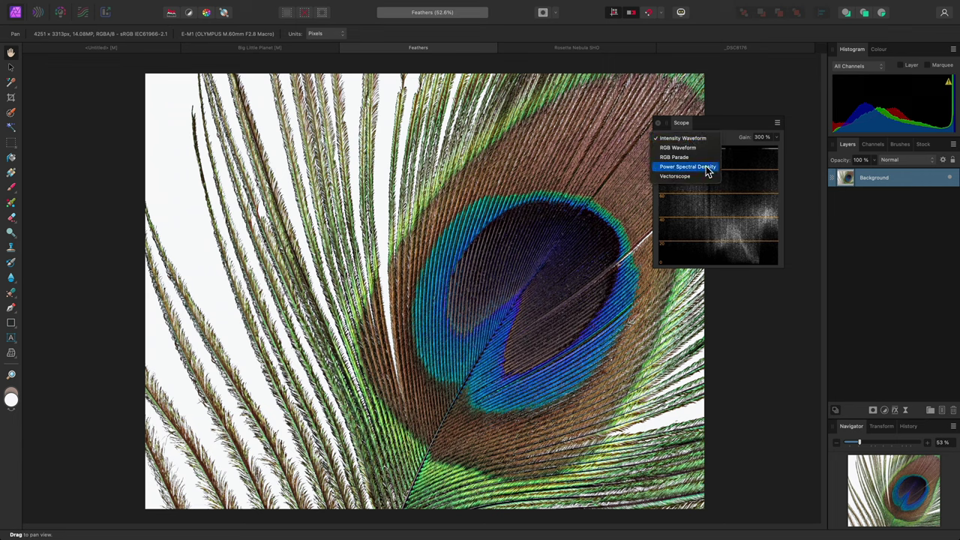
{"action": "left_click", "coordinate": [706, 167]}
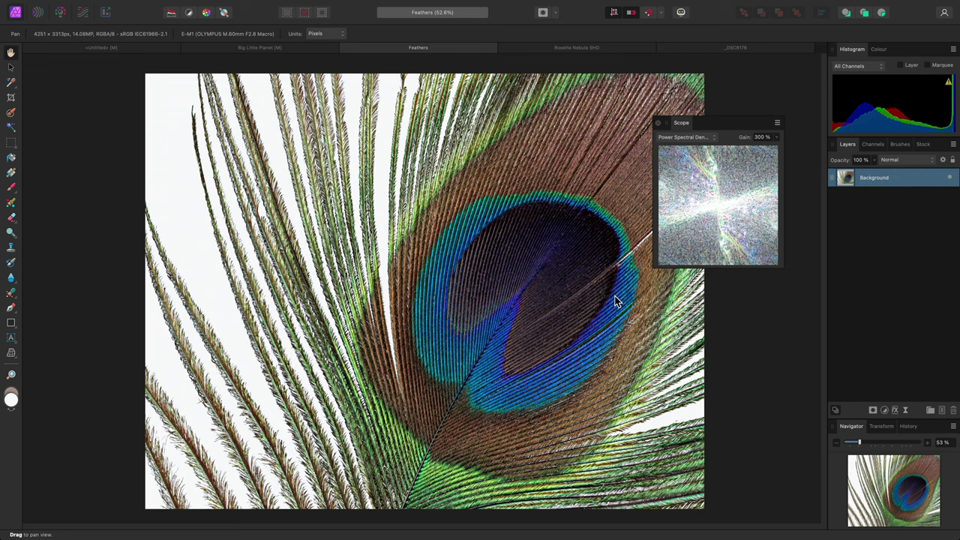
View the feathers at 100% actual size and frame the whole peacock eye.
{"action": "key", "text": "super+1"}
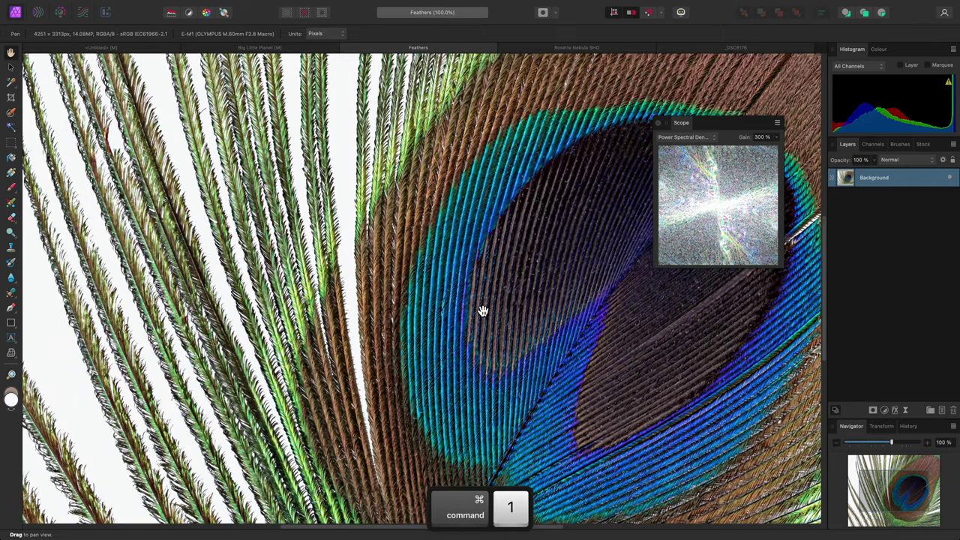
{"action": "left_click_drag", "start_coordinate": [447, 304], "coordinate": [521, 348]}
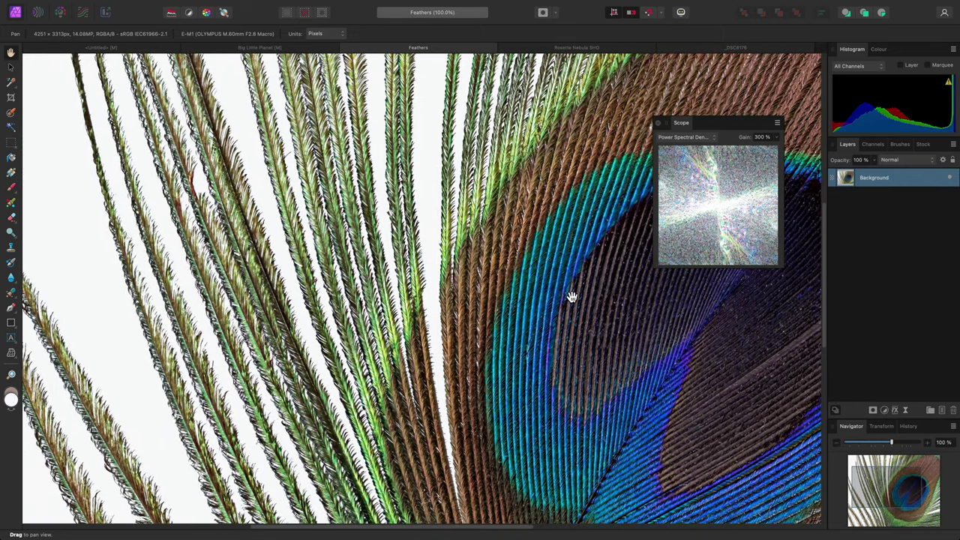
{"action": "left_click_drag", "start_coordinate": [572, 297], "coordinate": [533, 393]}
{"action": "scroll", "coordinate": [562, 433], "scroll_direction": "down", "scroll_amount": 5}
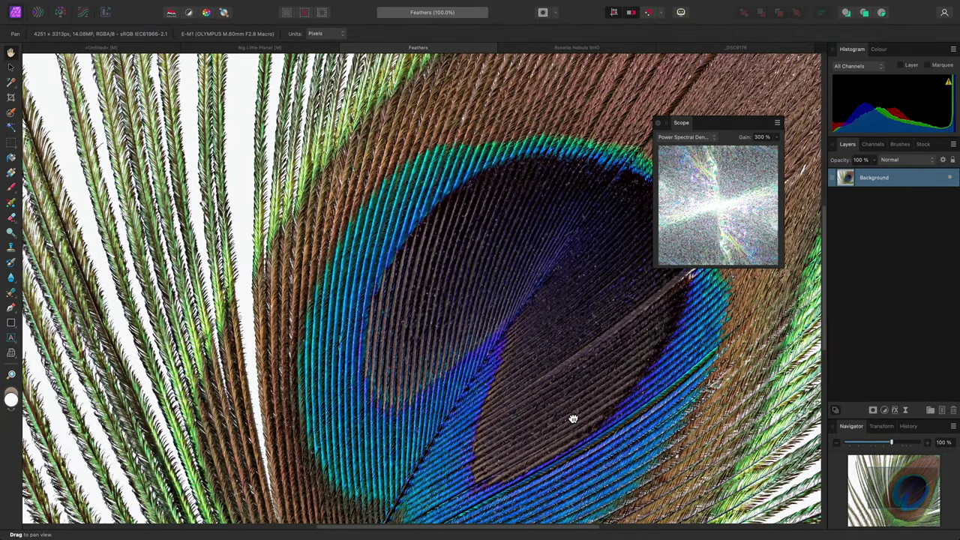
{"action": "left_click_drag", "start_coordinate": [573, 418], "coordinate": [607, 373]}
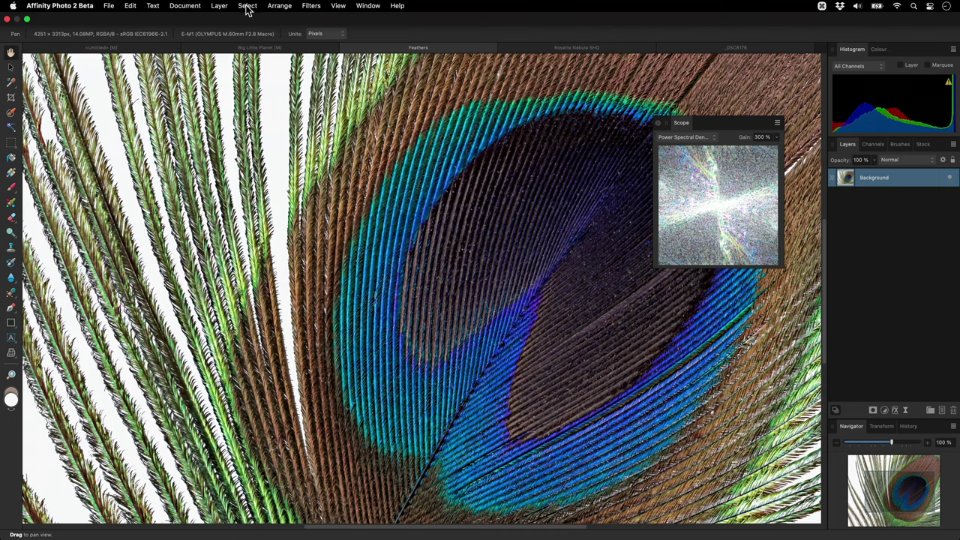
Add a live Gaussian Blur filter layer with Preserve Alpha ticked.
{"action": "left_click", "coordinate": [220, 6]}
{"action": "mouse_move", "coordinate": [278, 137]}
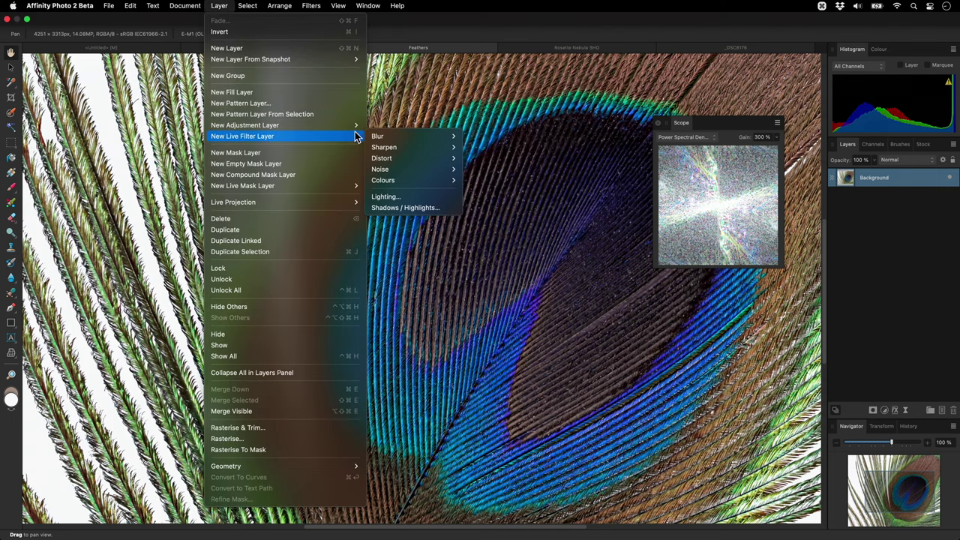
{"action": "mouse_move", "coordinate": [425, 141]}
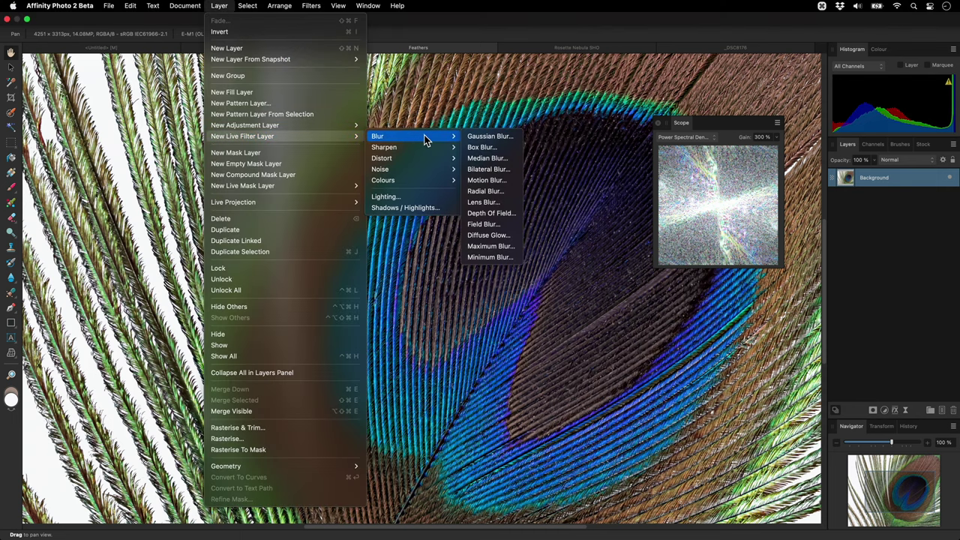
{"action": "left_click", "coordinate": [478, 140]}
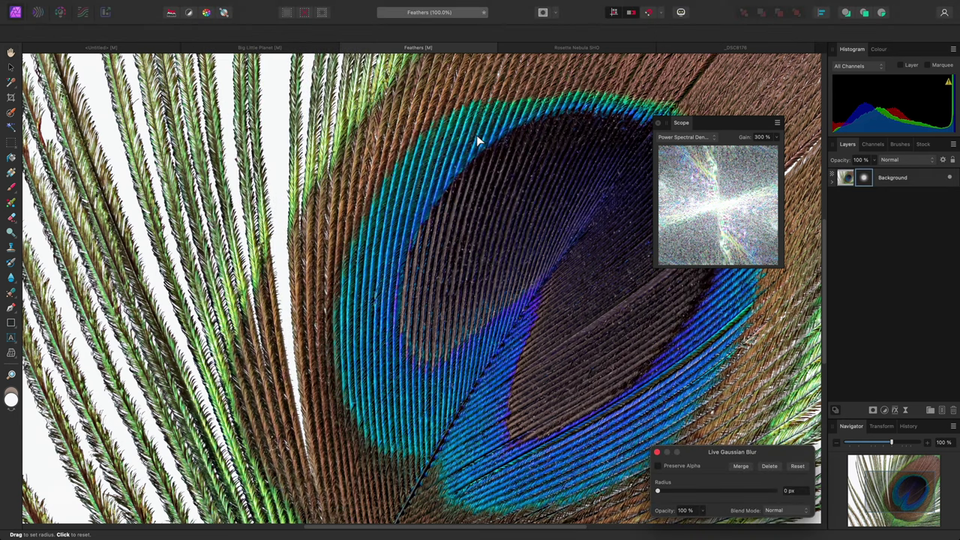
{"action": "left_click", "coordinate": [684, 470]}
Test the blur Radius slider, then set the Radius to 0.5 px.
{"action": "left_click_drag", "start_coordinate": [658, 492], "coordinate": [725, 493]}
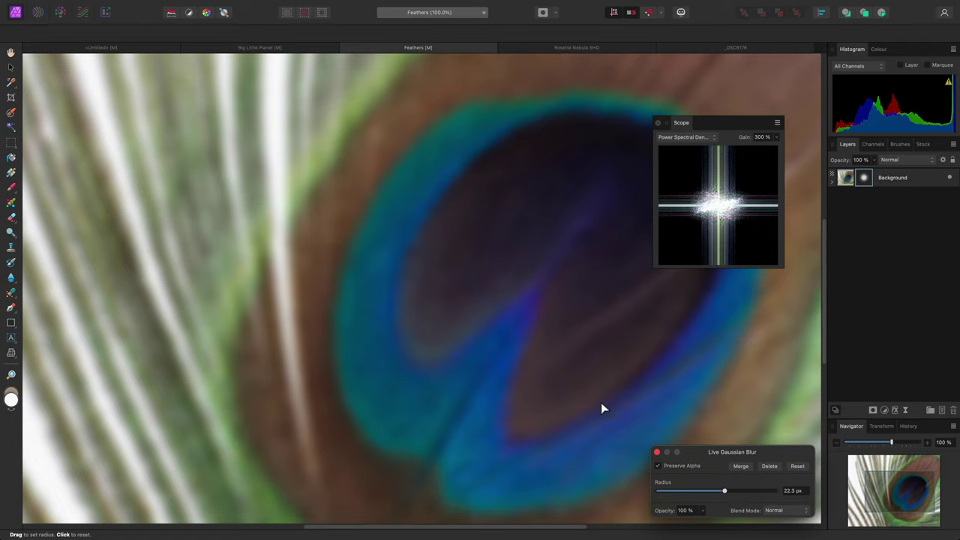
{"action": "left_click", "coordinate": [690, 494]}
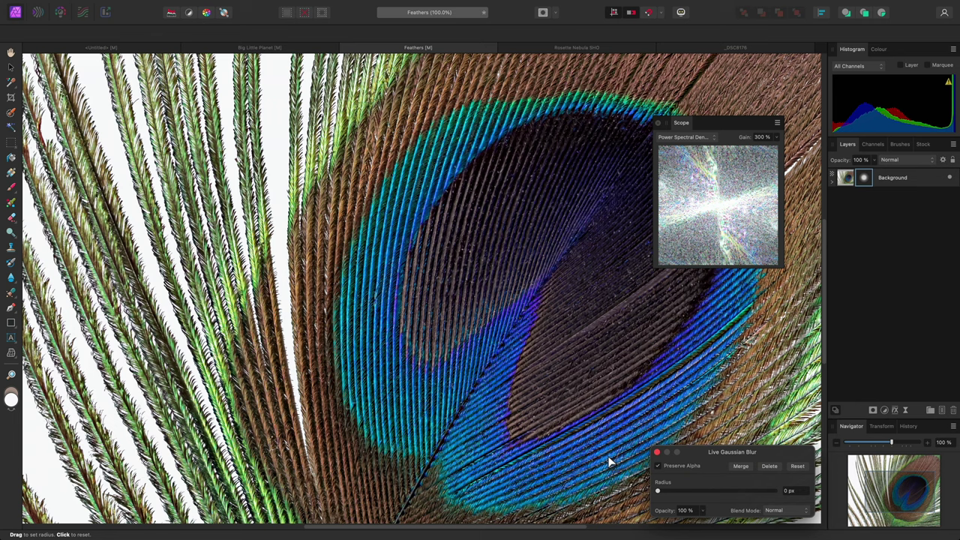
{"action": "left_click", "coordinate": [789, 491]}
{"action": "type", "text": "0.5"}
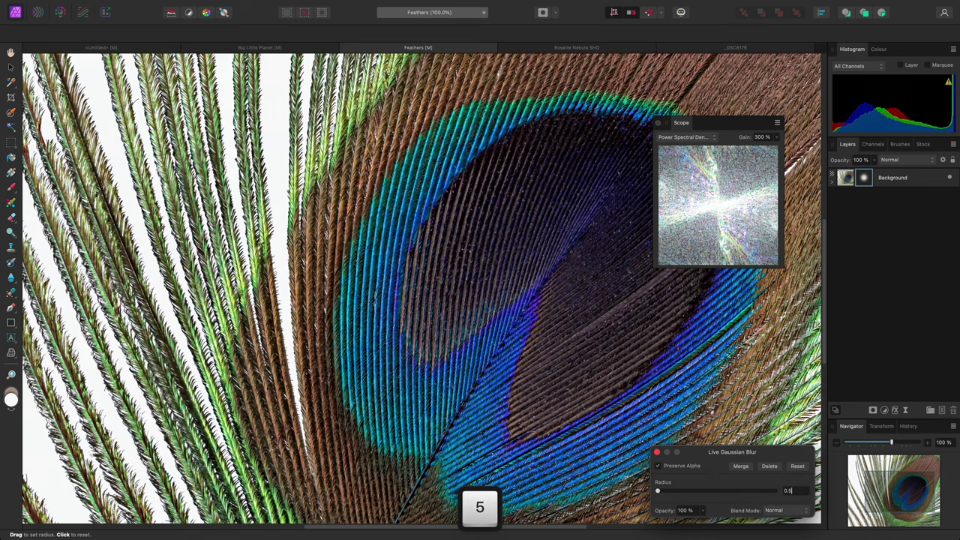
{"action": "key", "text": "Return"}
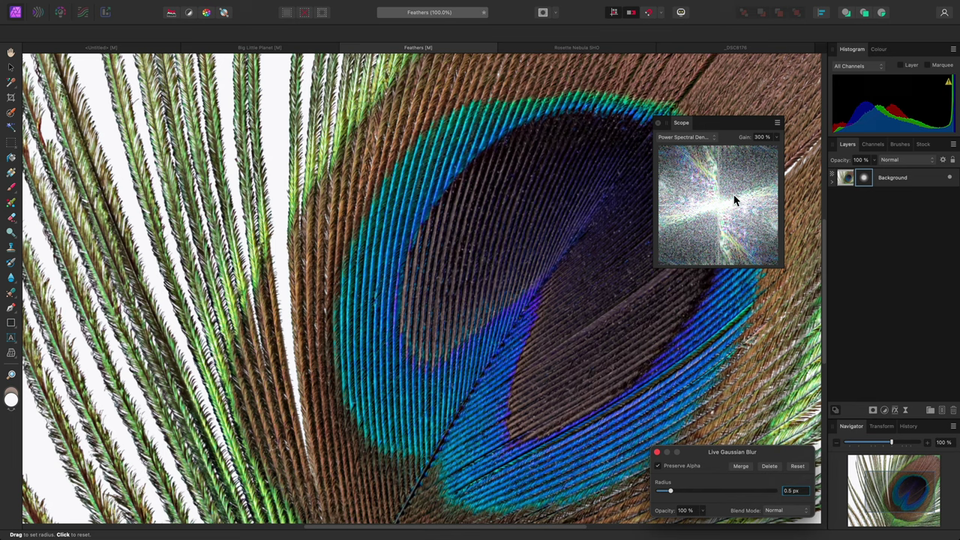
Open Rosette Nebula SHO, set the scope to Power Spectral Density, and zoom deep into the background.
{"action": "left_click", "coordinate": [631, 47]}
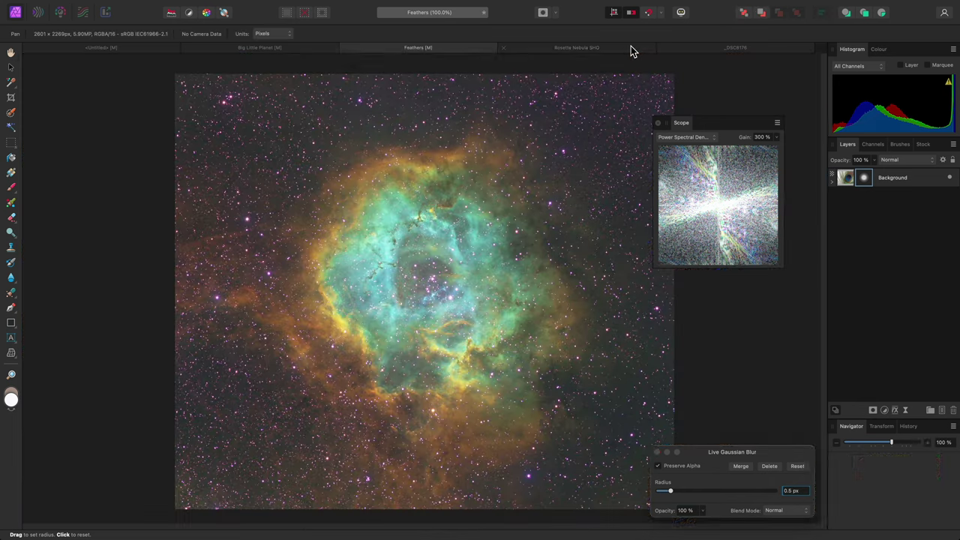
{"action": "left_click", "coordinate": [699, 137]}
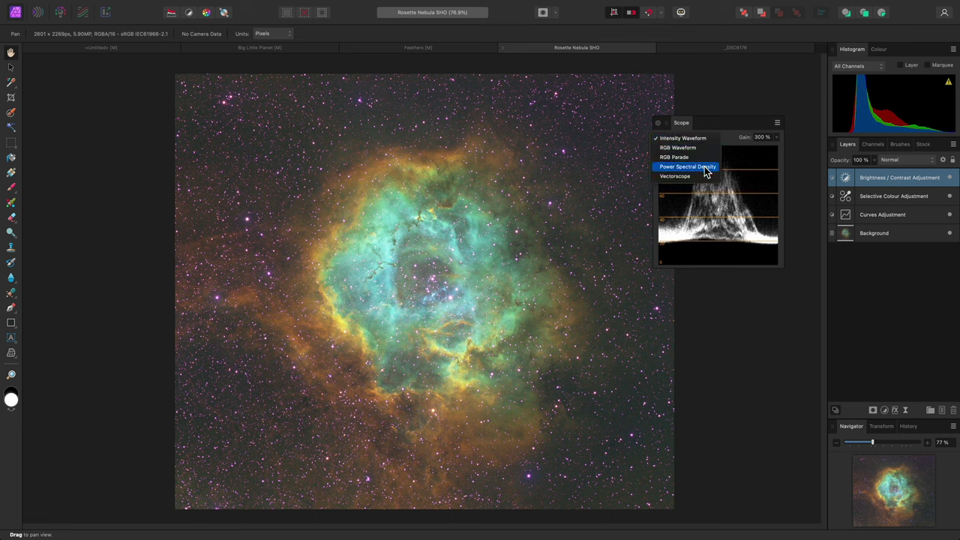
{"action": "left_click", "coordinate": [705, 168]}
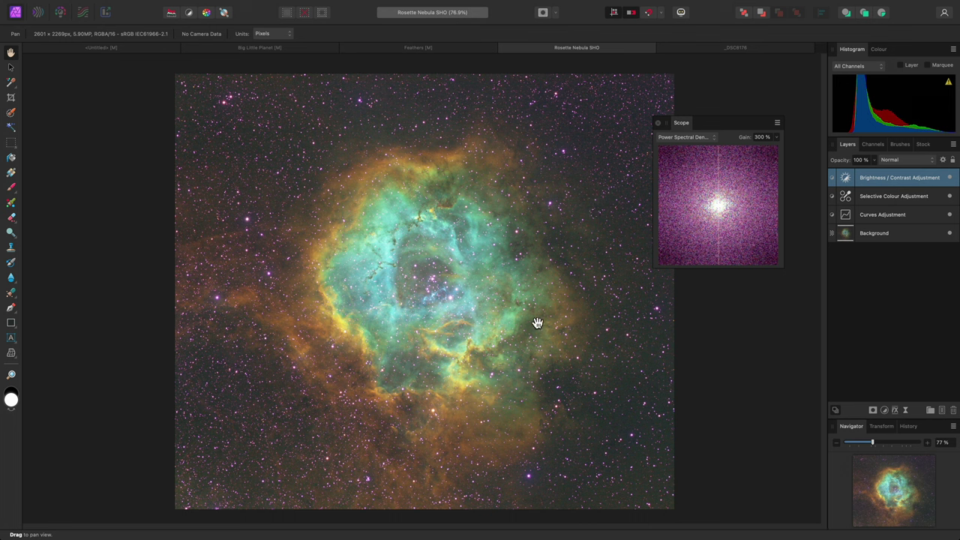
{"action": "scroll", "coordinate": [564, 403], "scroll_direction": "up", "scroll_amount": 2, "text": "alt"}
{"action": "scroll", "coordinate": [564, 403], "scroll_direction": "up", "scroll_amount": 15, "text": "alt"}
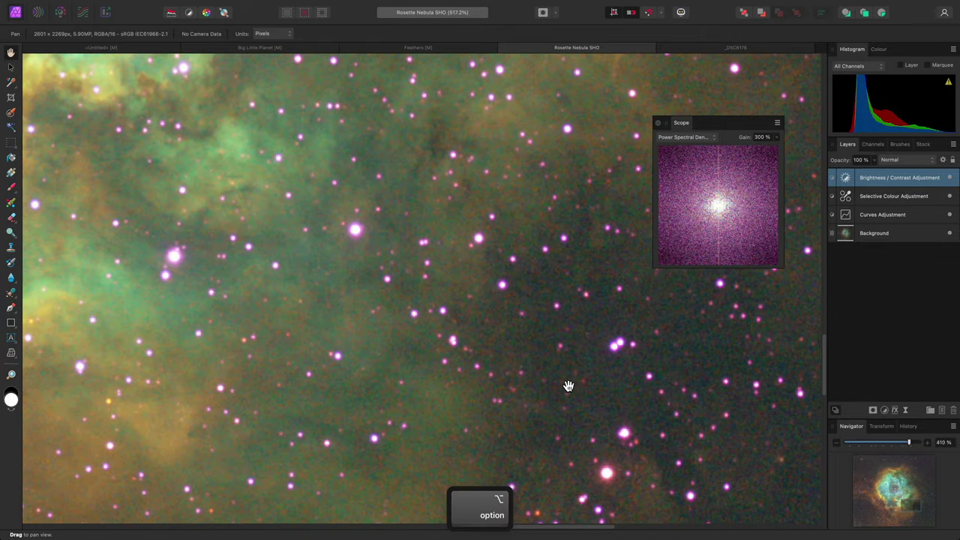
{"action": "scroll", "coordinate": [478, 322], "scroll_direction": "up", "scroll_amount": 3, "text": "alt"}
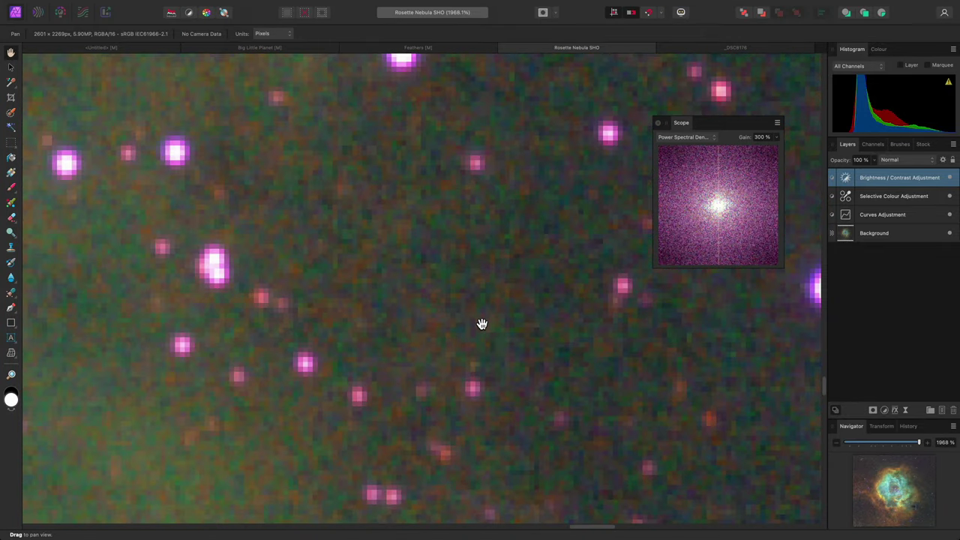
Add a live Denoise filter to the Background removing colour noise, then fit the nebula in view.
{"action": "left_click", "coordinate": [891, 235]}
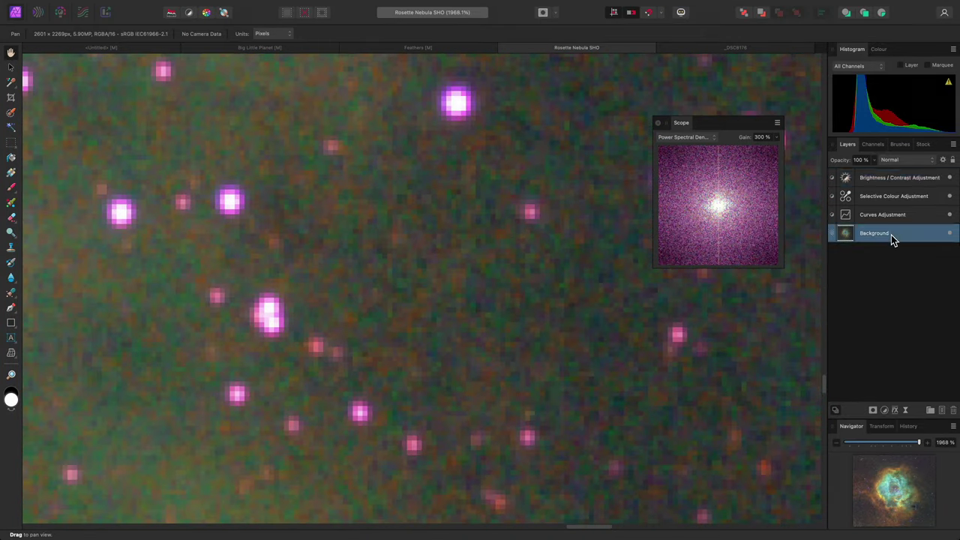
{"action": "left_click", "coordinate": [219, 6]}
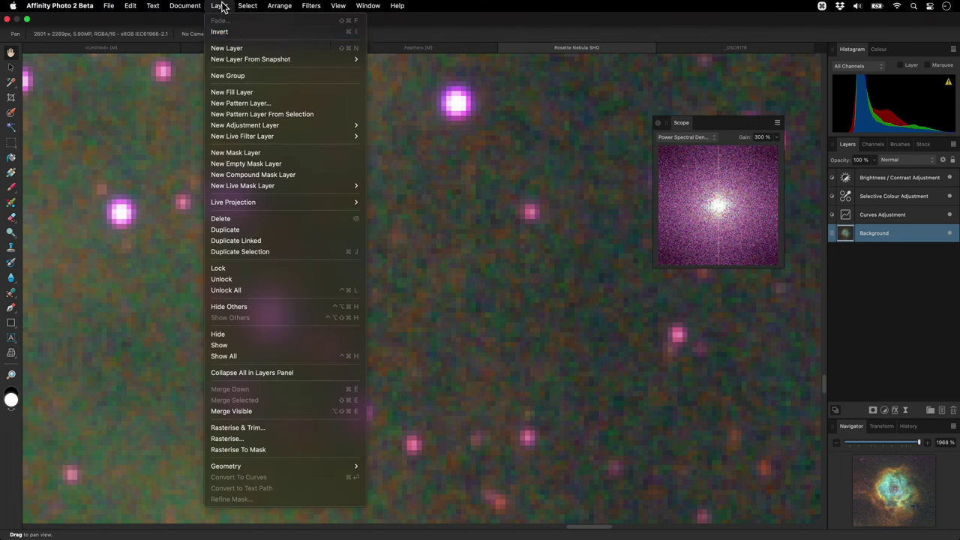
{"action": "mouse_move", "coordinate": [281, 137]}
{"action": "mouse_move", "coordinate": [420, 170]}
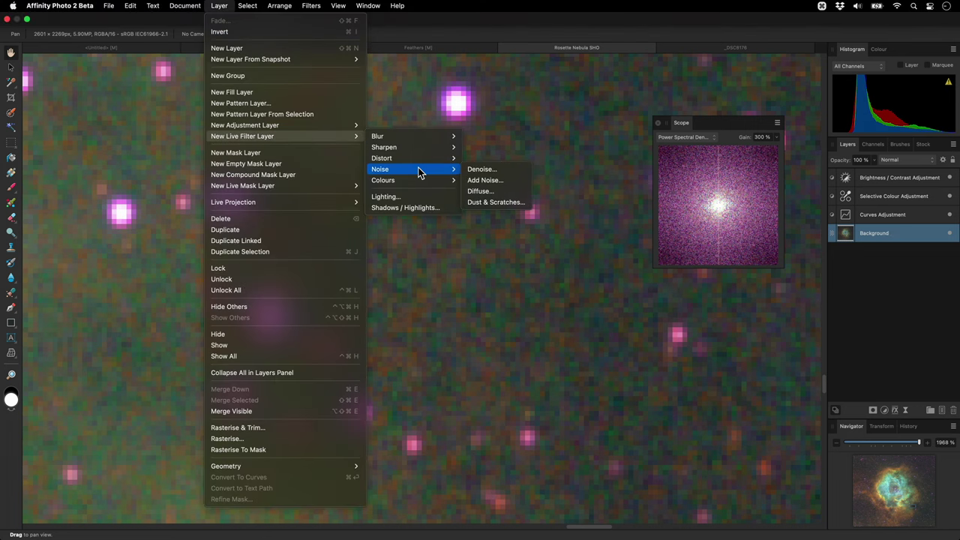
{"action": "left_click", "coordinate": [501, 171]}
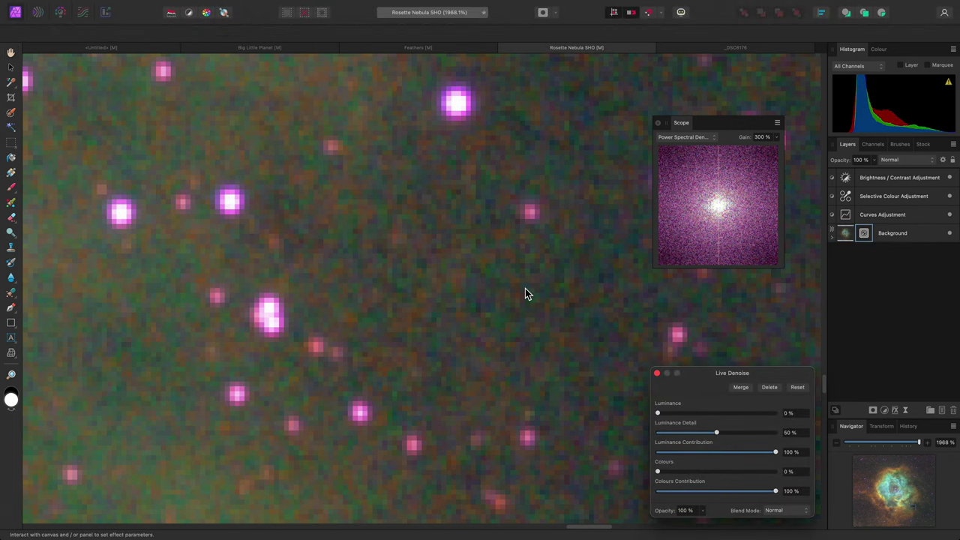
{"action": "left_click_drag", "start_coordinate": [660, 472], "coordinate": [807, 477]}
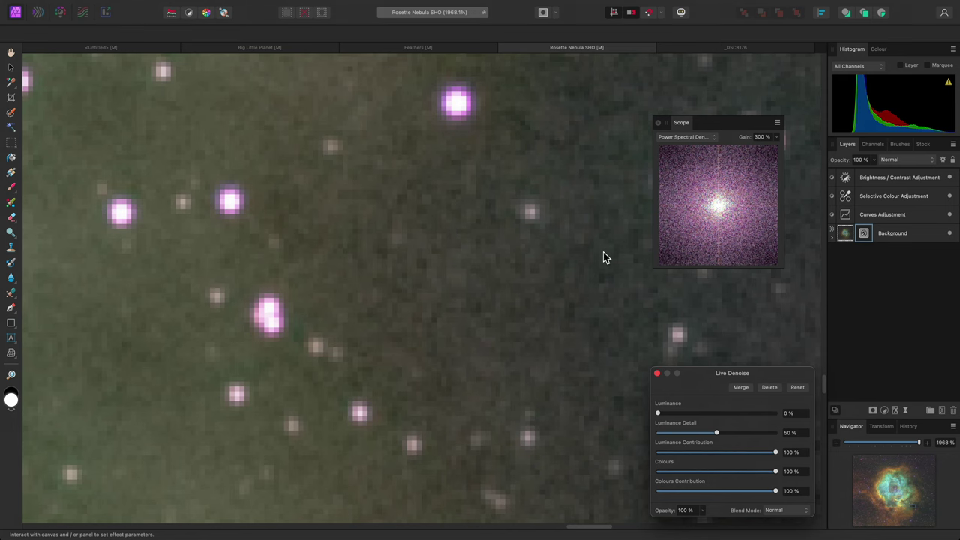
{"action": "key", "text": "super+0"}
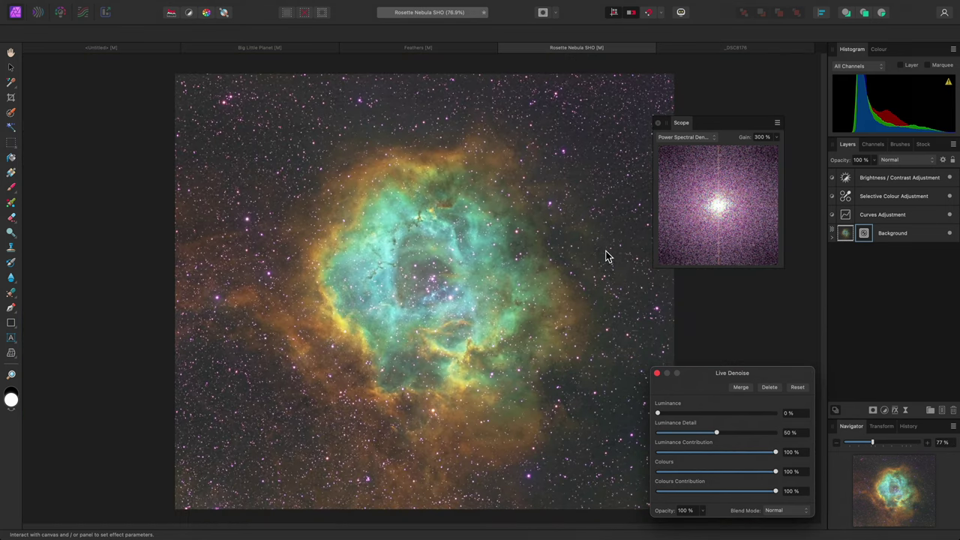
Add an HSL Shift above Brightness/Contrast that lowers the magentas' saturation.
{"action": "left_click", "coordinate": [883, 178]}
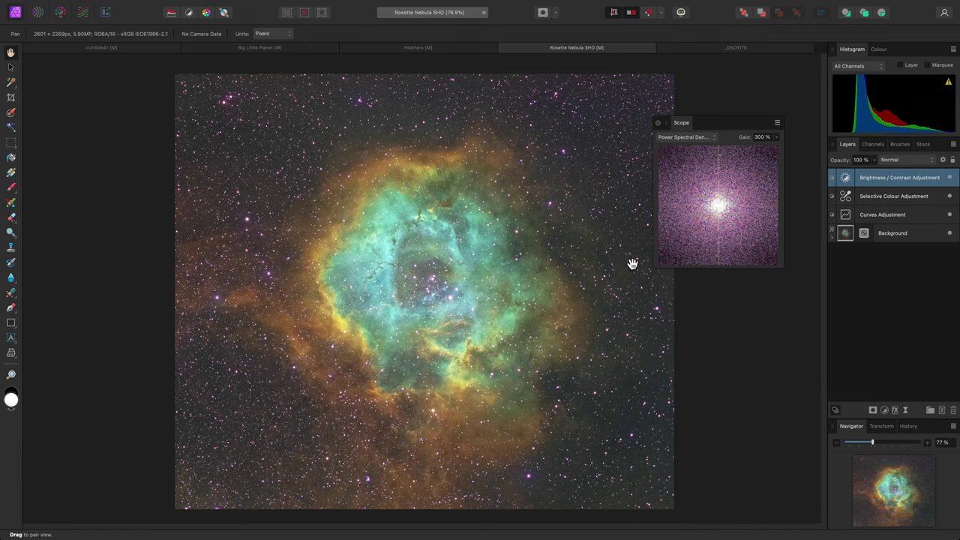
{"action": "key", "text": "super+u"}
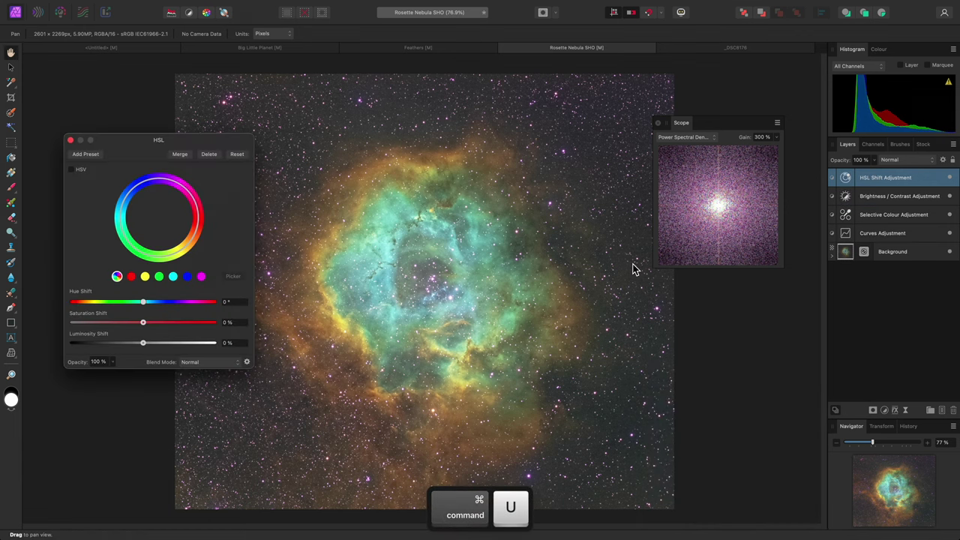
{"action": "left_click", "coordinate": [203, 277]}
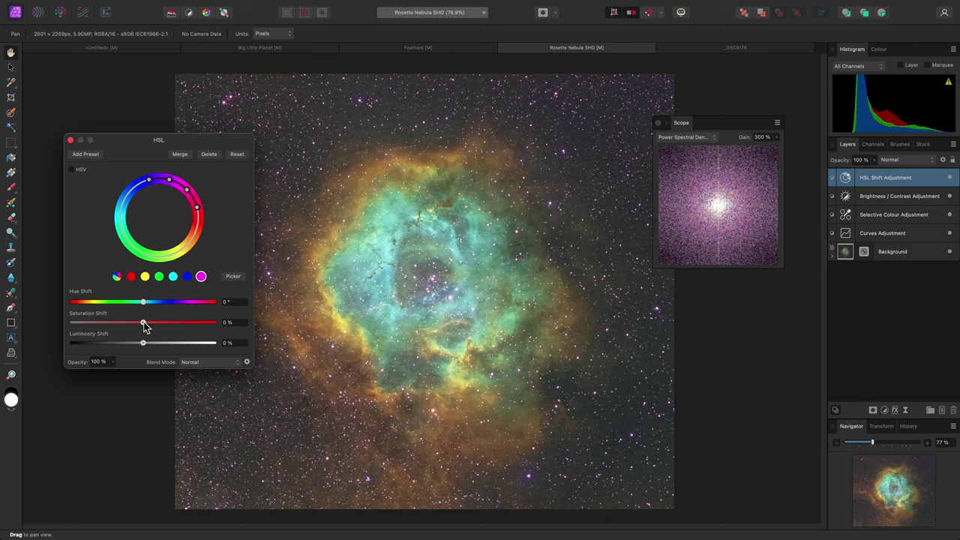
{"action": "left_click_drag", "start_coordinate": [143, 324], "coordinate": [89, 328]}
Switch to the _DSC8176 portrait, close its Curves dialog, and set the scope to Vectorscope.
{"action": "left_click", "coordinate": [696, 47]}
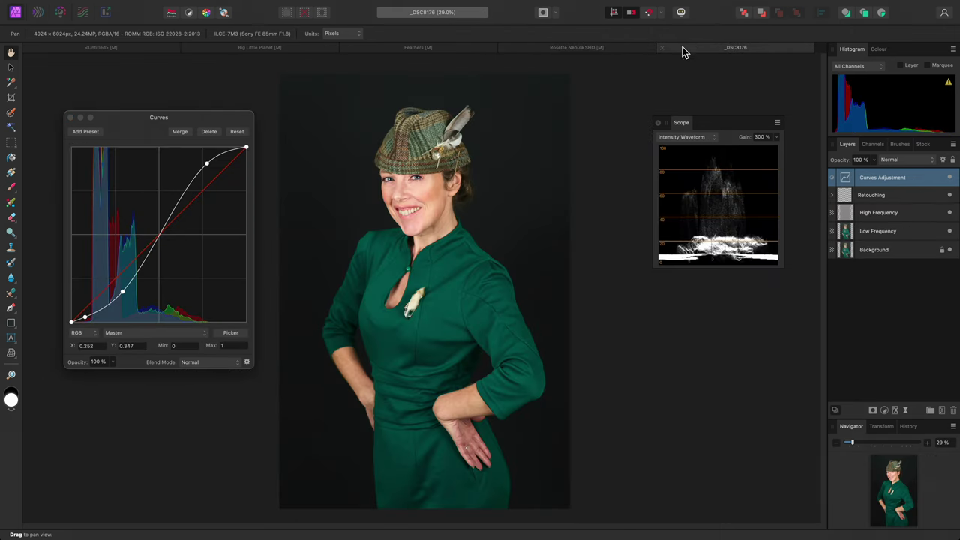
{"action": "left_click", "coordinate": [71, 117]}
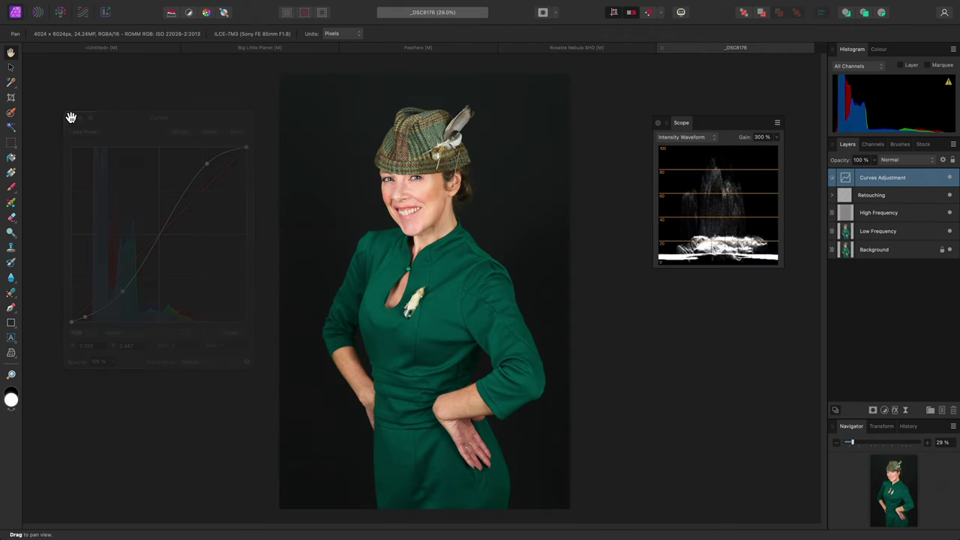
{"action": "left_click", "coordinate": [711, 139]}
{"action": "left_click", "coordinate": [710, 176]}
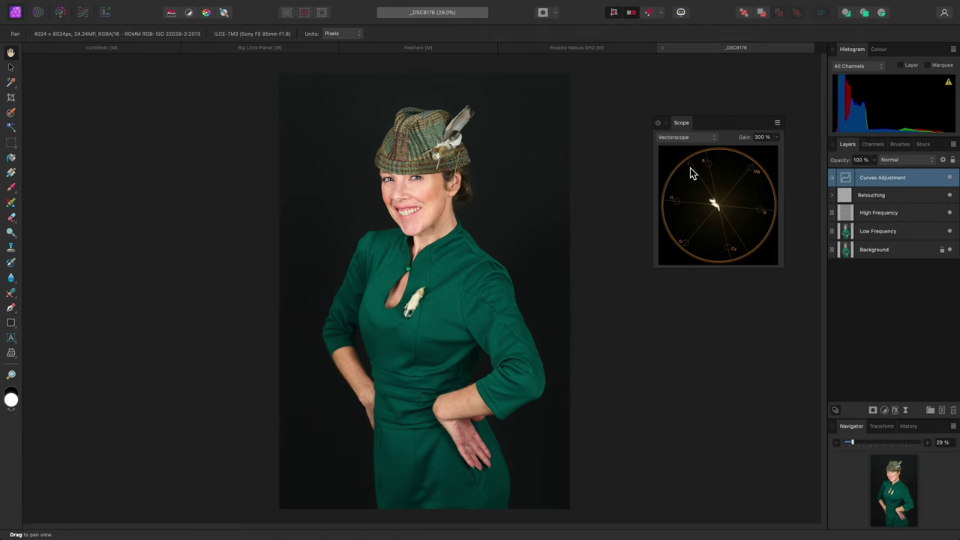
Crop the portrait to a tight close-up around the cheek and nose.
{"action": "key", "text": "c"}
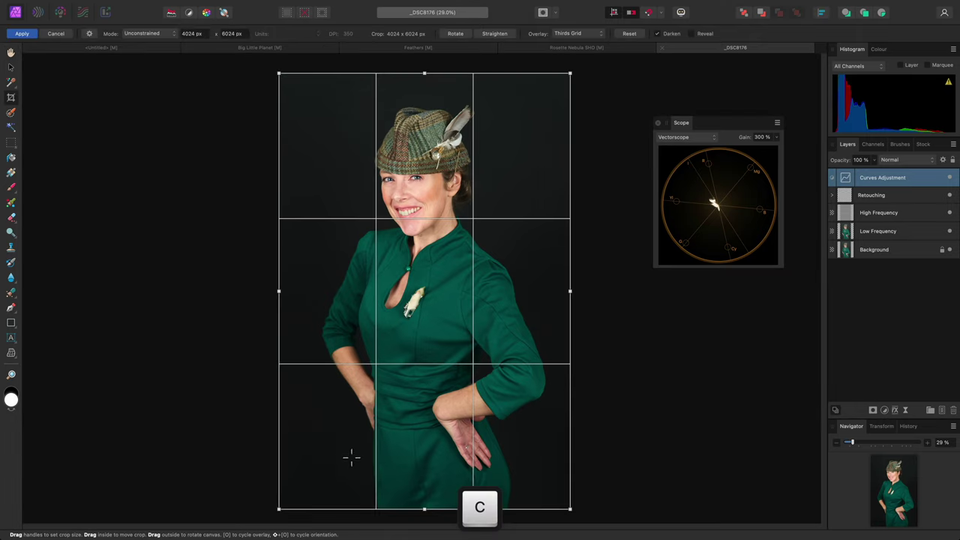
{"action": "left_click_drag", "start_coordinate": [279, 509], "coordinate": [397, 203]}
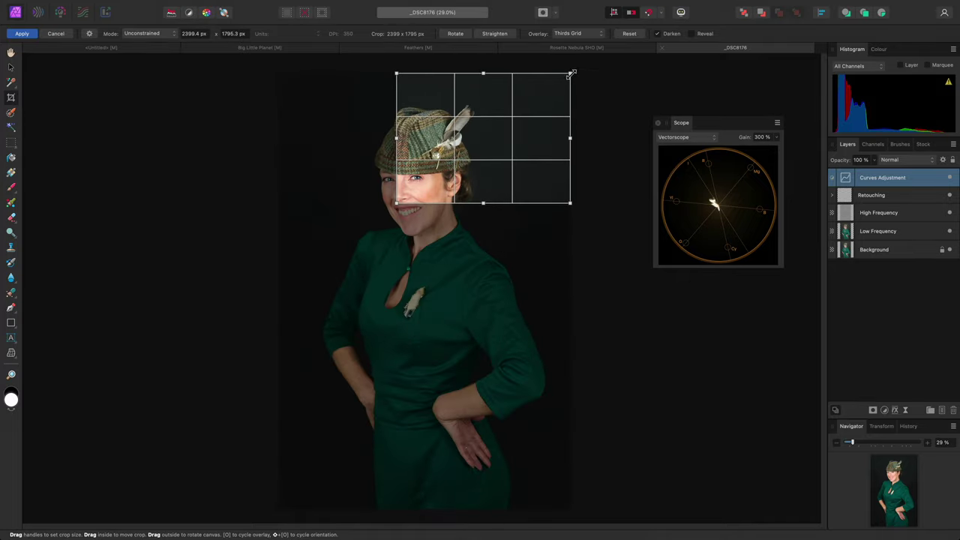
{"action": "left_click_drag", "start_coordinate": [572, 74], "coordinate": [442, 182]}
{"action": "key", "text": "Return"}
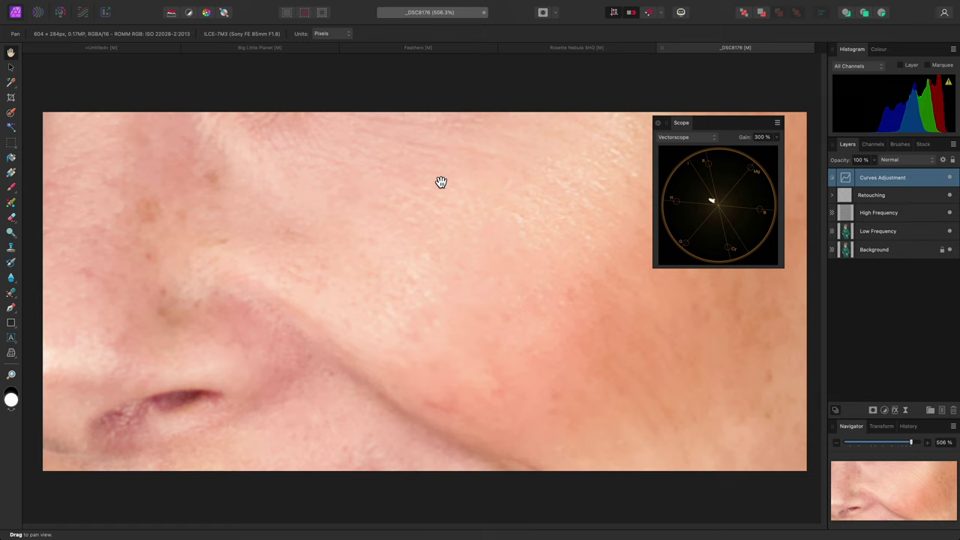
Add an HSL Shift adjustment targeting the yellow range, sampled from the cheek's skin tone.
{"action": "key", "text": "super+u"}
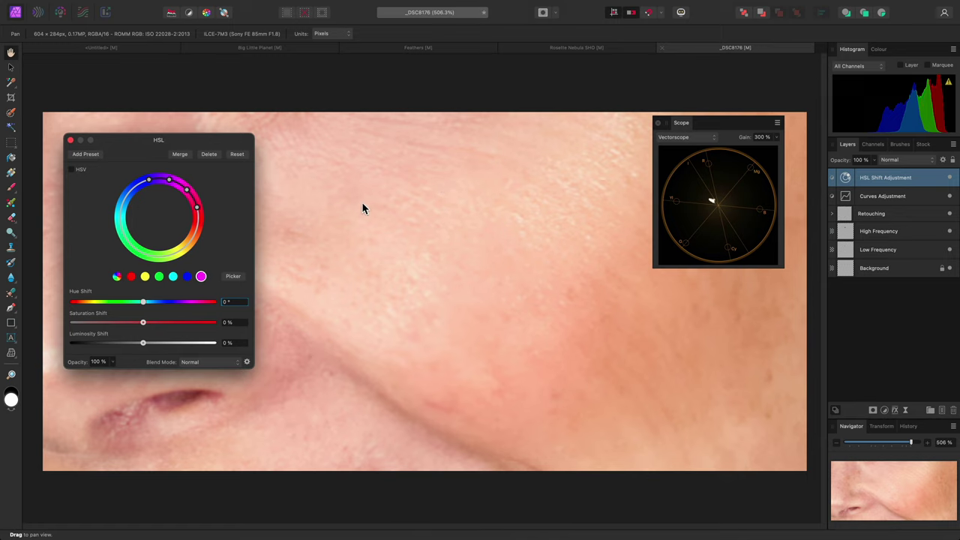
{"action": "left_click", "coordinate": [145, 276]}
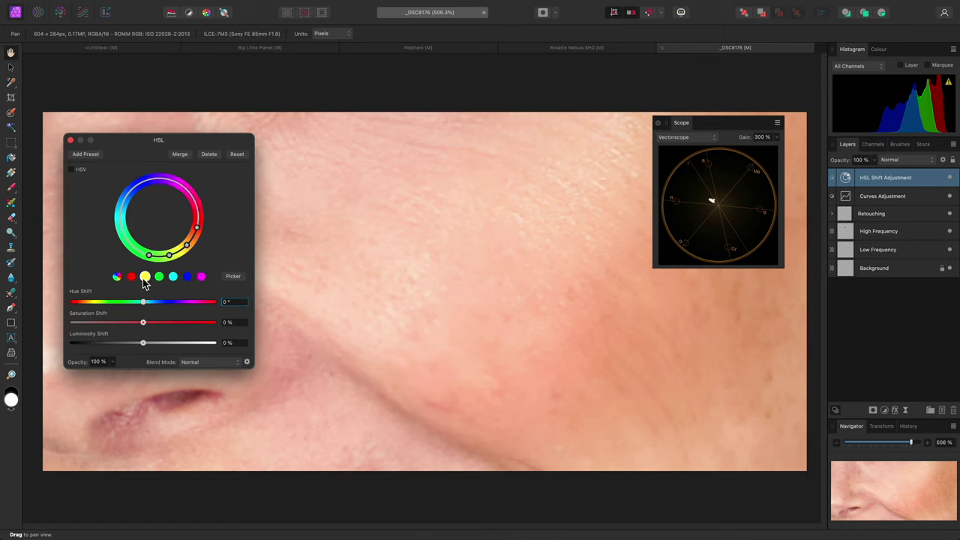
{"action": "left_click", "coordinate": [234, 277]}
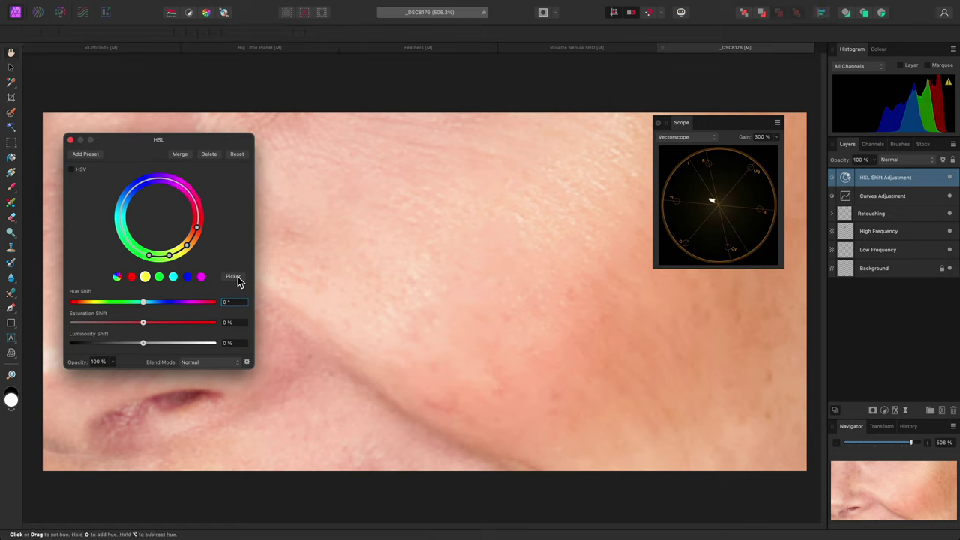
{"action": "left_click", "coordinate": [485, 280]}
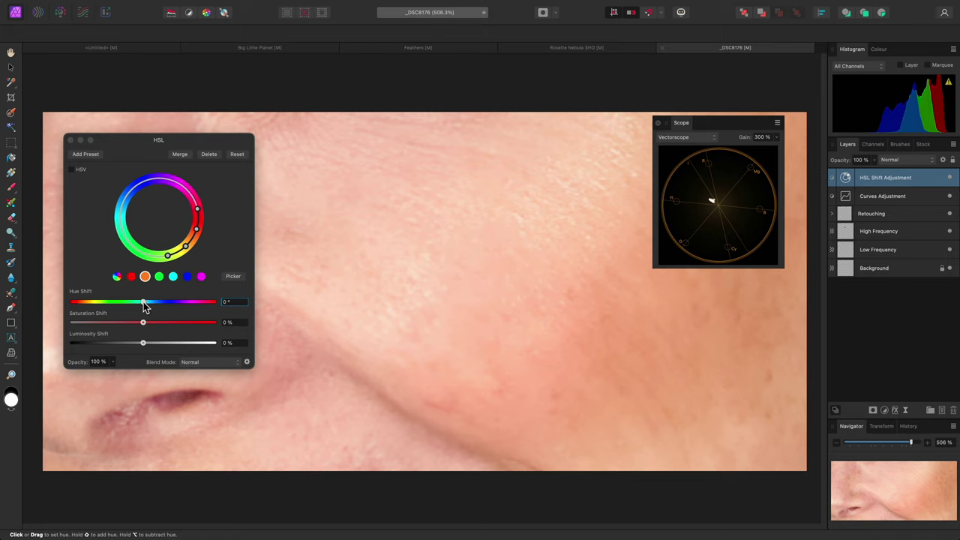
Shift the skin hue by 6° and lower its saturation to -15%.
{"action": "left_click_drag", "start_coordinate": [145, 306], "coordinate": [148, 306]}
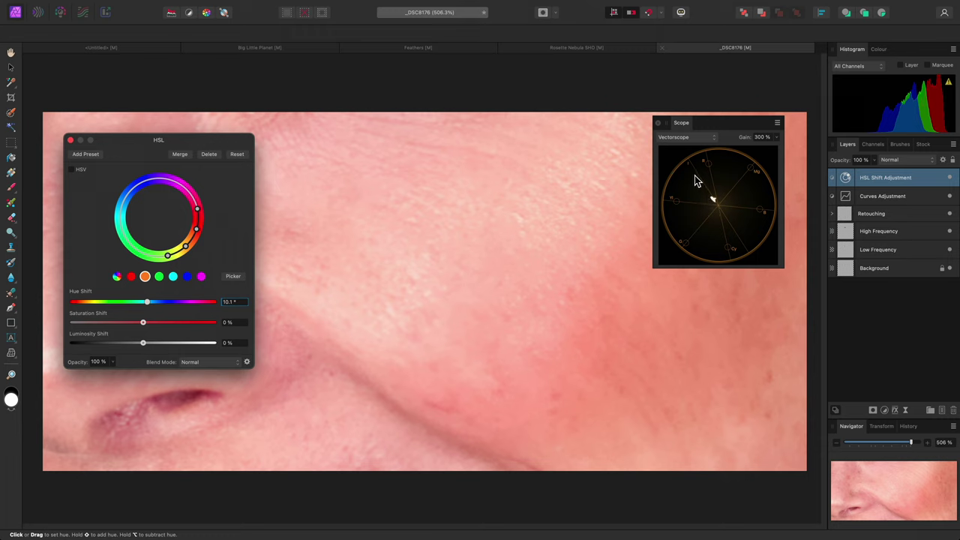
{"action": "left_click_drag", "start_coordinate": [145, 323], "coordinate": [159, 324]}
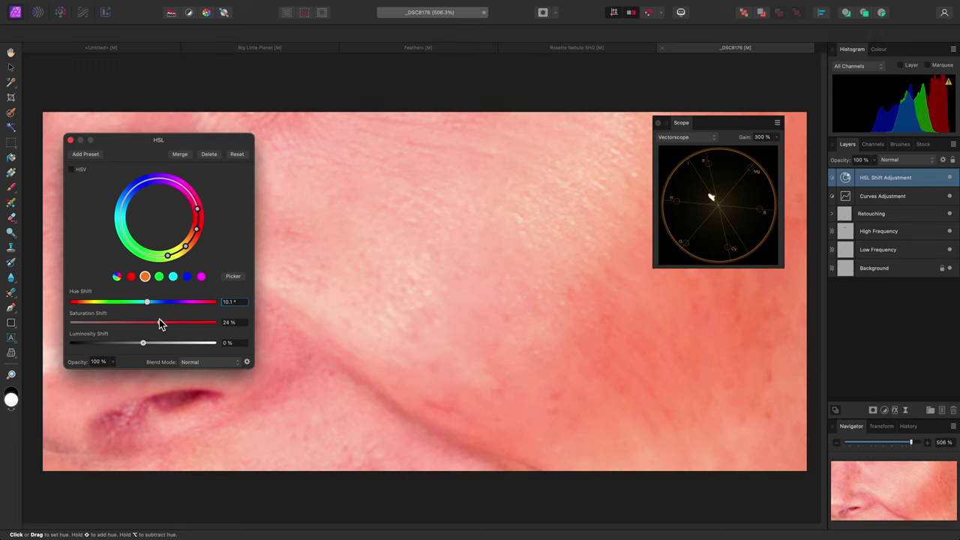
{"action": "left_click_drag", "start_coordinate": [159, 319], "coordinate": [145, 303]}
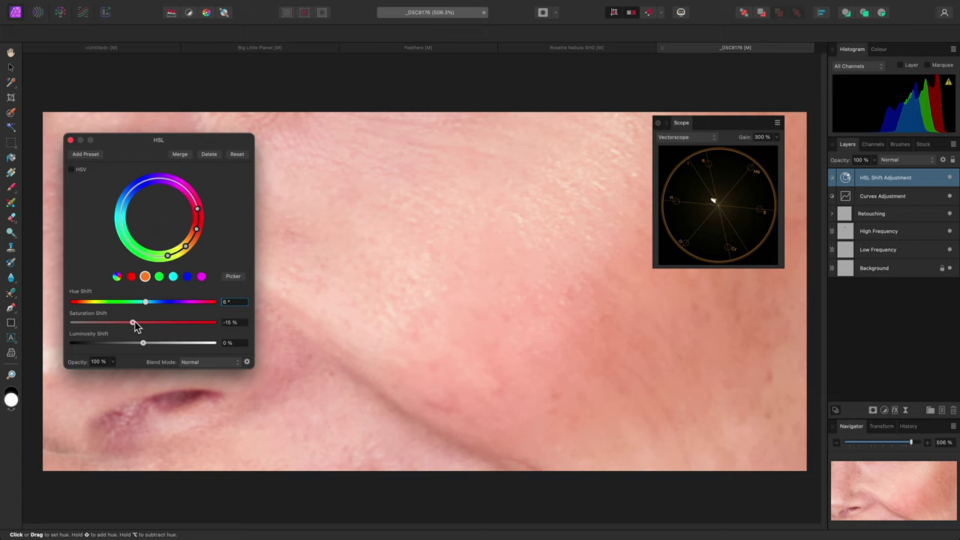
Close the HSL settings, apply Document > Unclip Canvas, and zoom in on the face.
{"action": "left_click", "coordinate": [71, 141]}
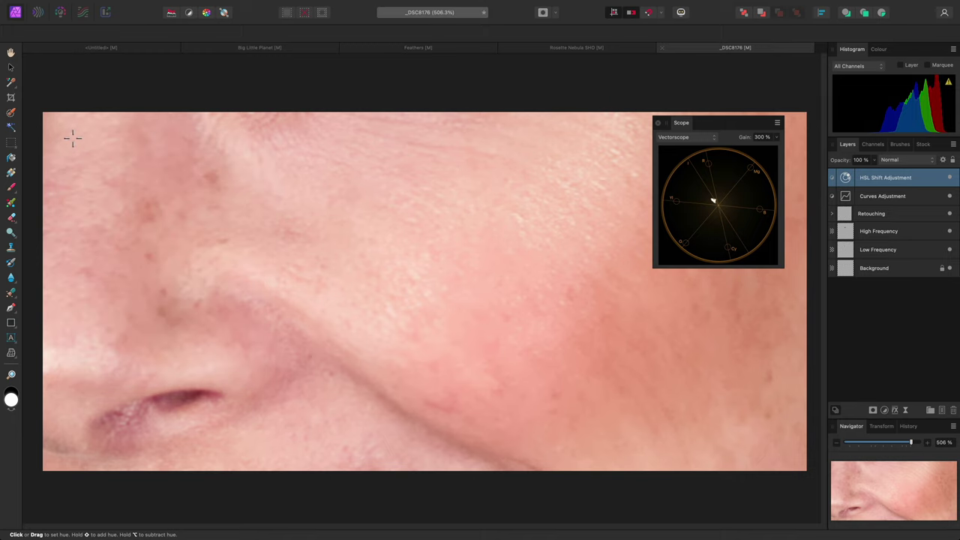
{"action": "left_click", "coordinate": [193, 6]}
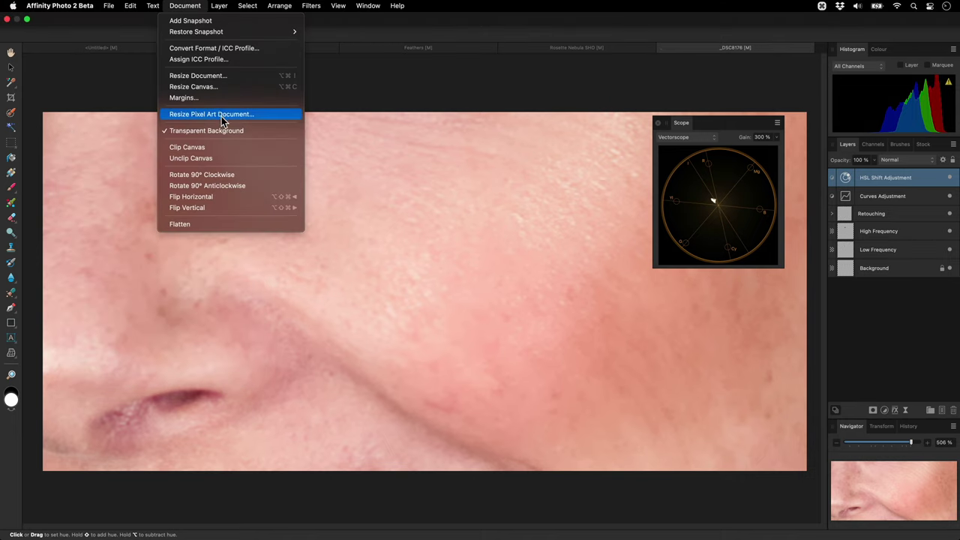
{"action": "left_click", "coordinate": [223, 159]}
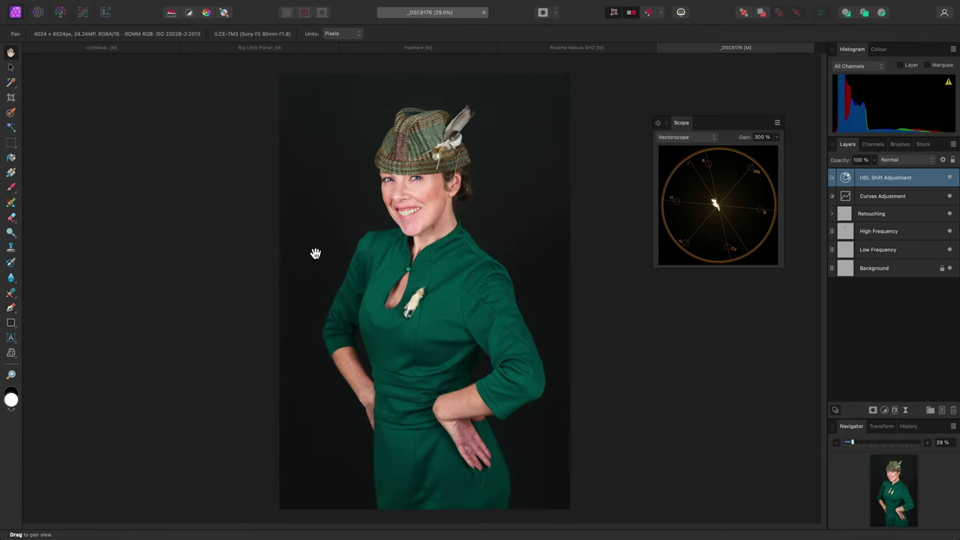
{"action": "scroll", "coordinate": [427, 242], "scroll_direction": "up", "scroll_amount": 6, "text": "alt"}
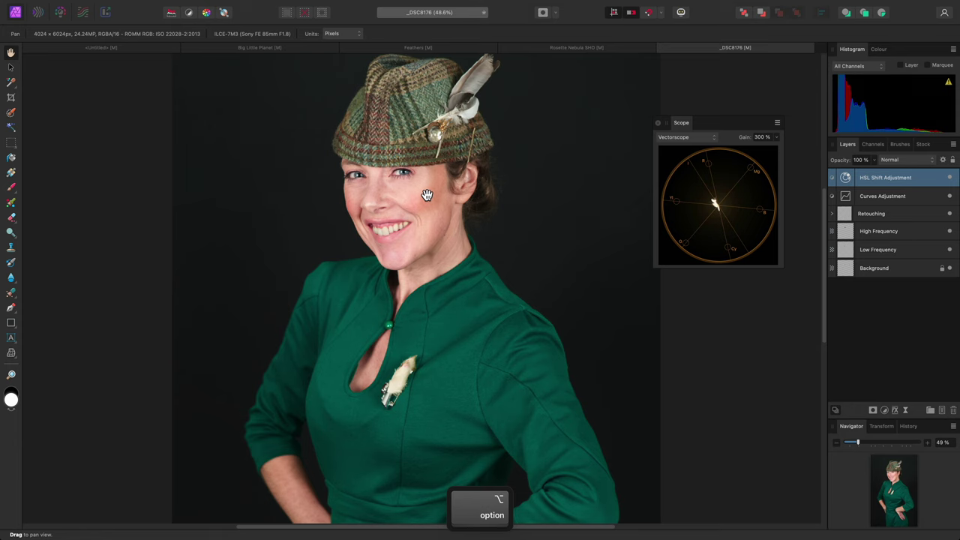
{"action": "scroll", "coordinate": [443, 239], "scroll_direction": "up", "scroll_amount": 2, "text": "alt"}
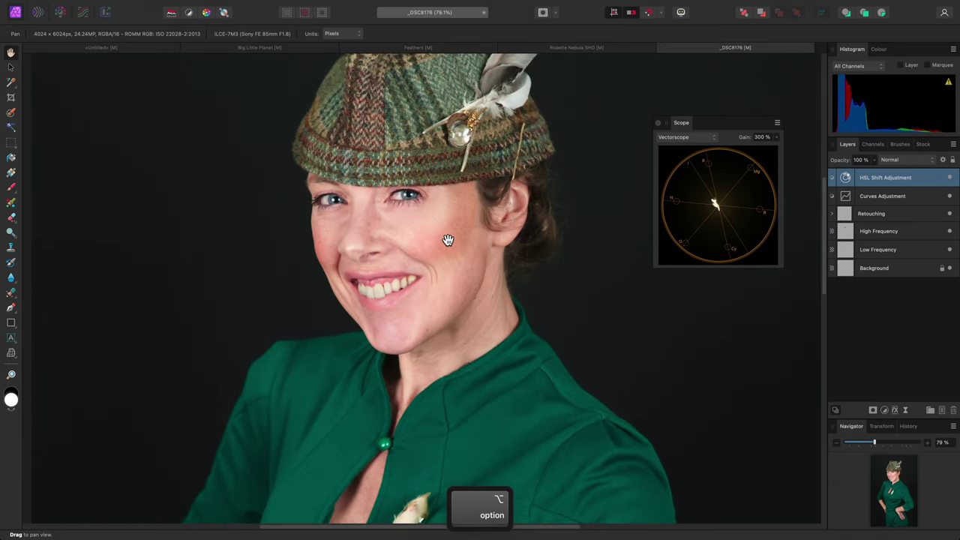